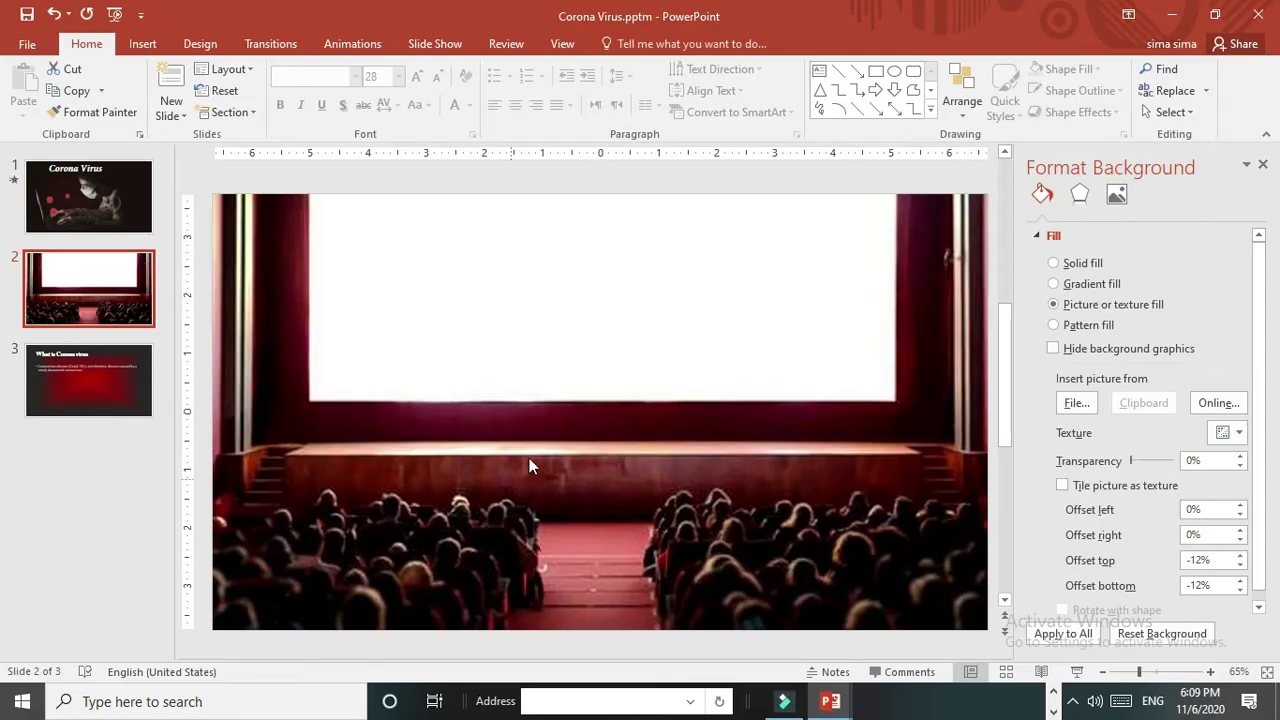
Switch to the Insert ribbon while on slide 2, the cinema auditorium slide
{"action": "left_click", "coordinate": [151, 48]}
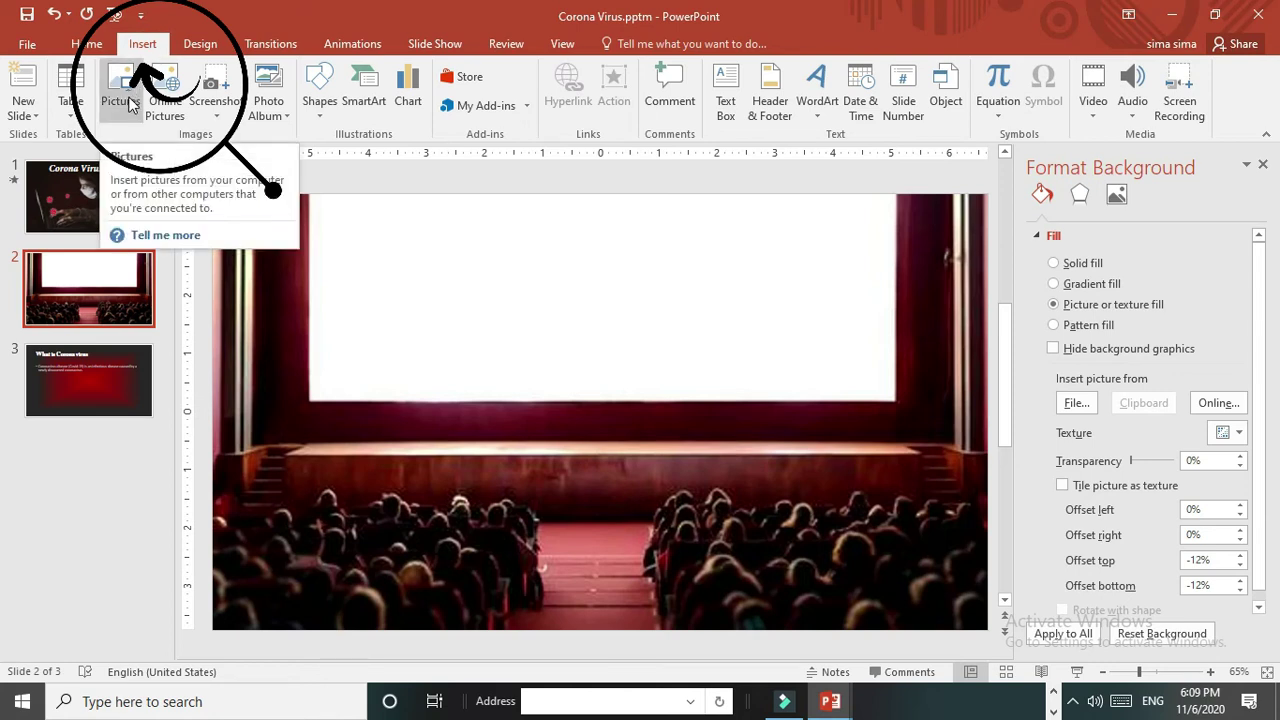
Insert the Symptoms Of Coronavirus video from the pvidei folder onto slide 2
{"action": "left_click", "coordinate": [1098, 115]}
{"action": "left_click", "coordinate": [1100, 158]}
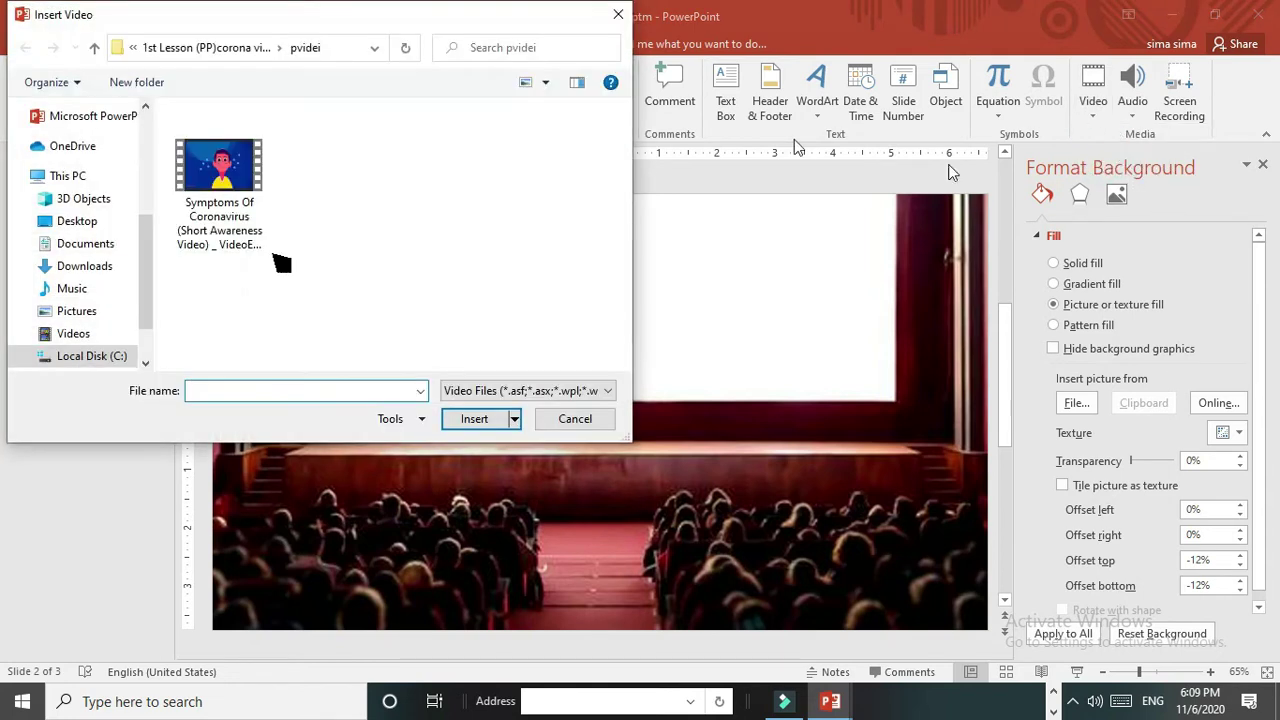
{"action": "double_click", "coordinate": [216, 186]}
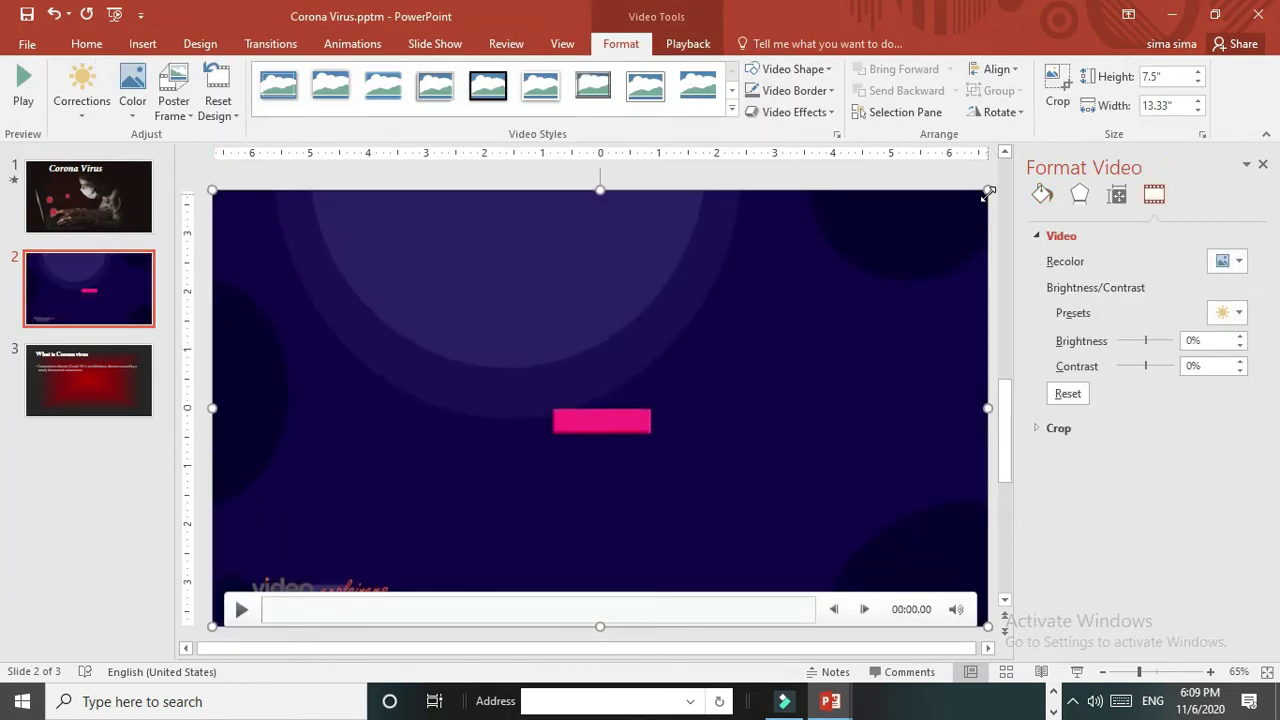
Shrink the video and fit it over the cinema screen, about 10.21" wide
{"action": "left_click_drag", "start_coordinate": [987, 190], "coordinate": [541, 446]}
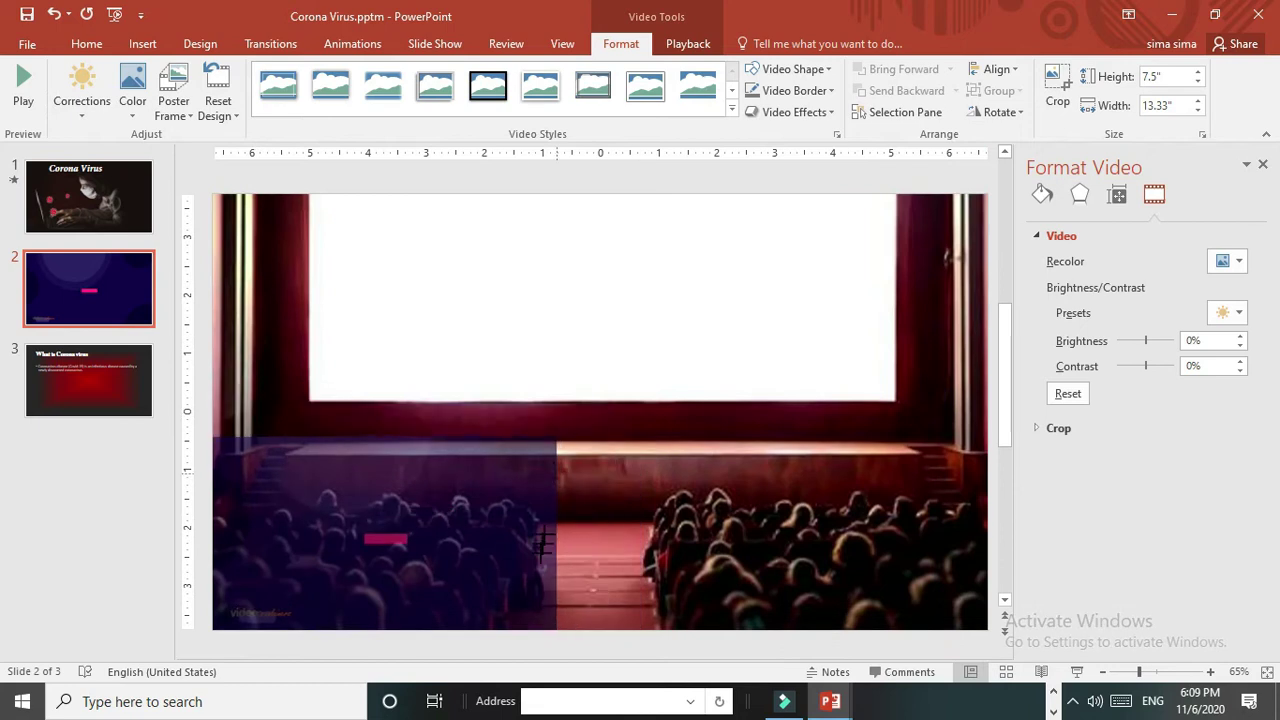
{"action": "left_click_drag", "start_coordinate": [461, 570], "coordinate": [660, 309]}
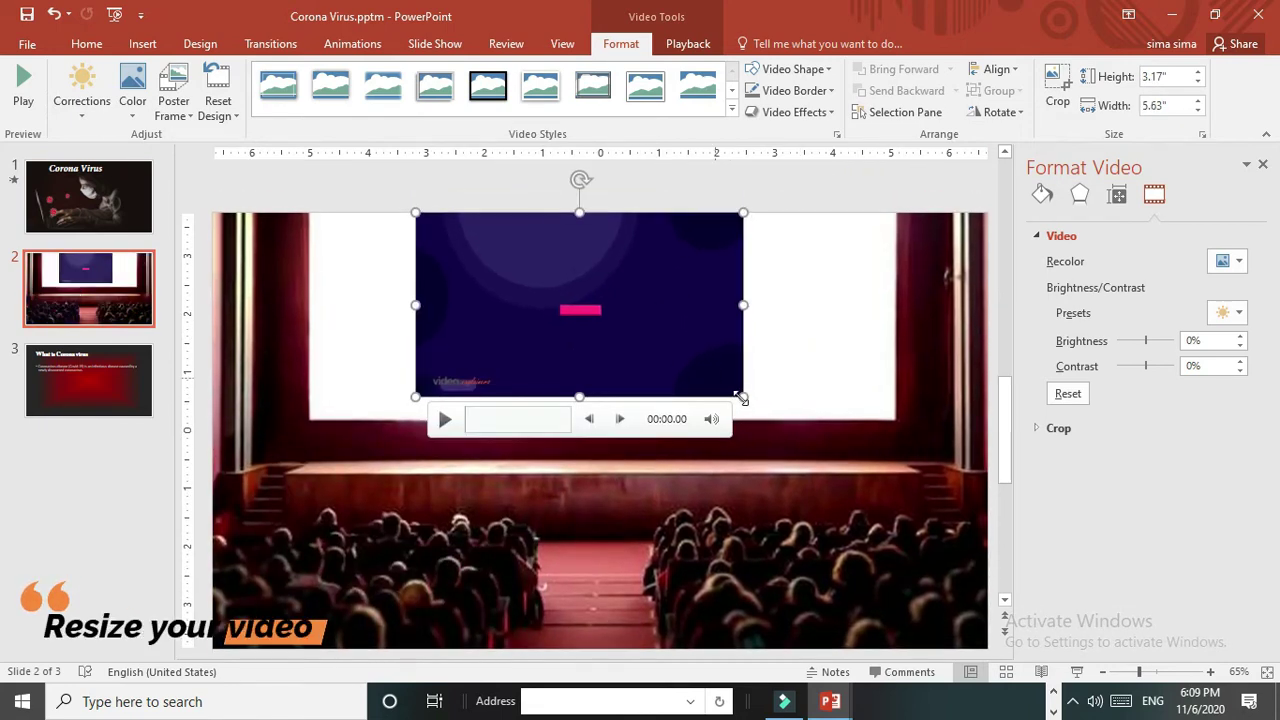
{"action": "left_click_drag", "start_coordinate": [746, 303], "coordinate": [901, 304]}
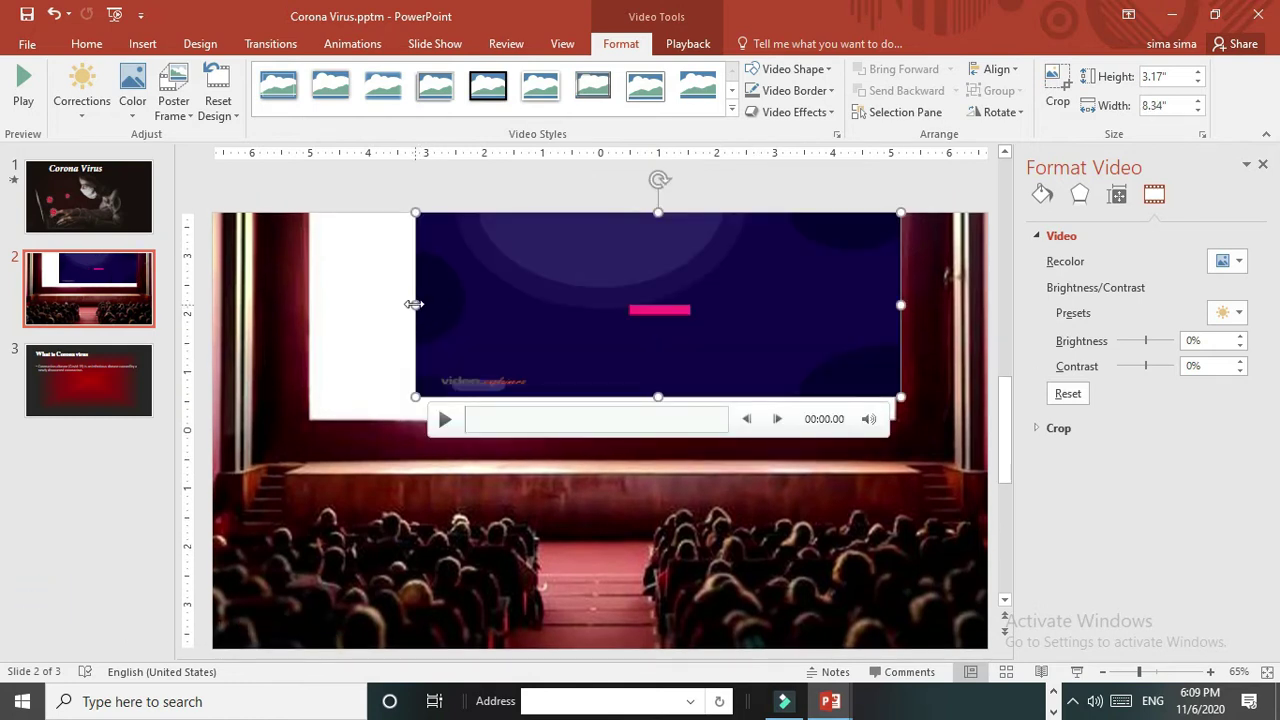
{"action": "left_click_drag", "start_coordinate": [414, 304], "coordinate": [306, 304]}
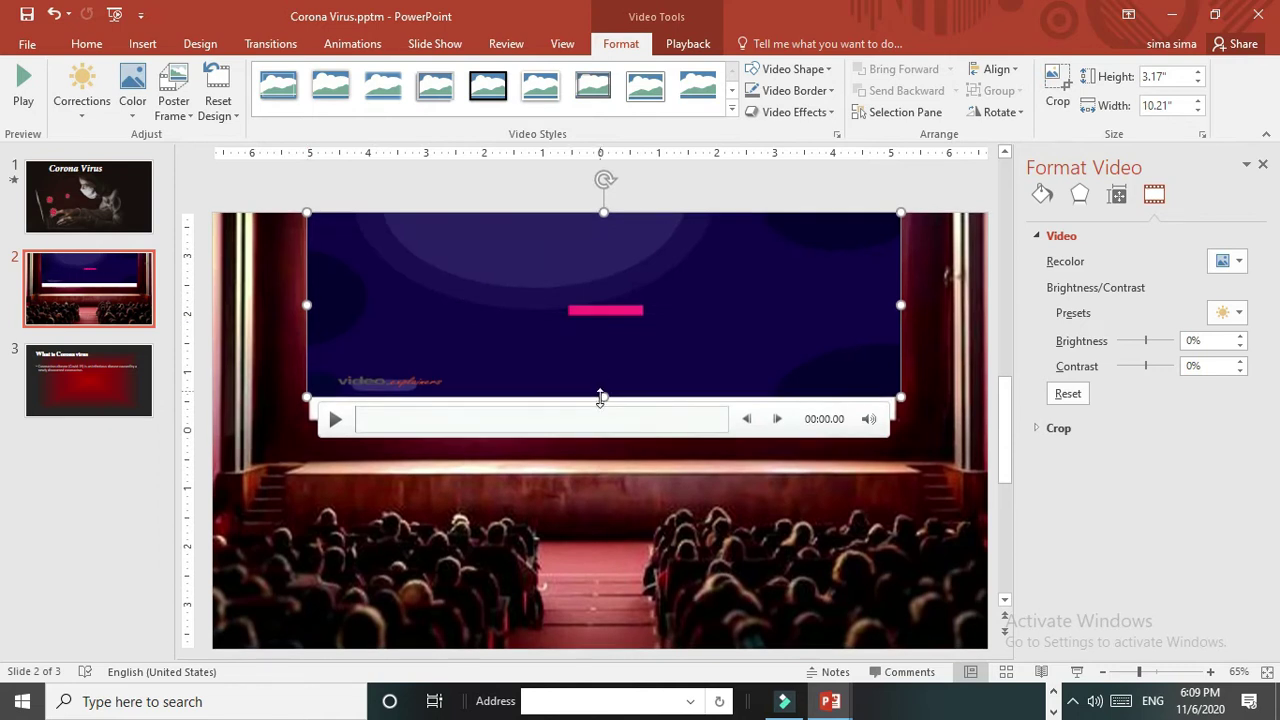
{"action": "left_click_drag", "start_coordinate": [604, 398], "coordinate": [603, 403]}
Select the video on the theater screen and preview it, pausing about six seconds in
{"action": "left_click", "coordinate": [944, 416]}
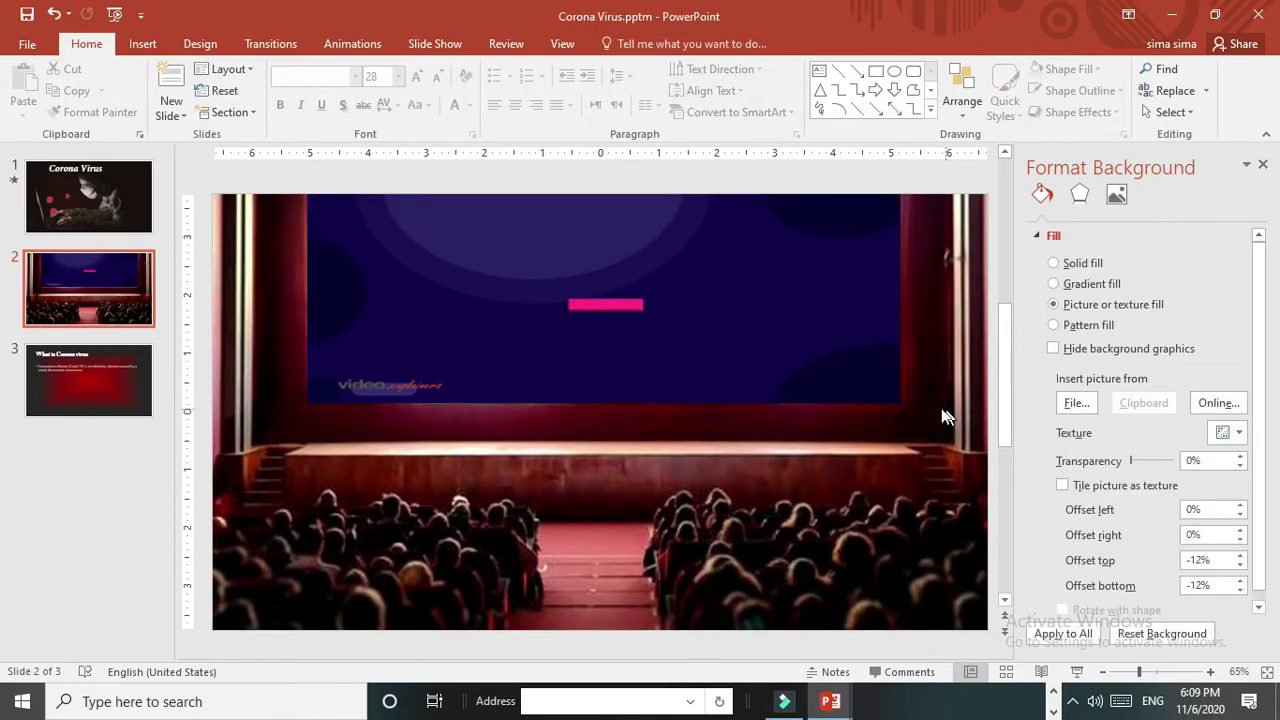
{"action": "left_click", "coordinate": [335, 427]}
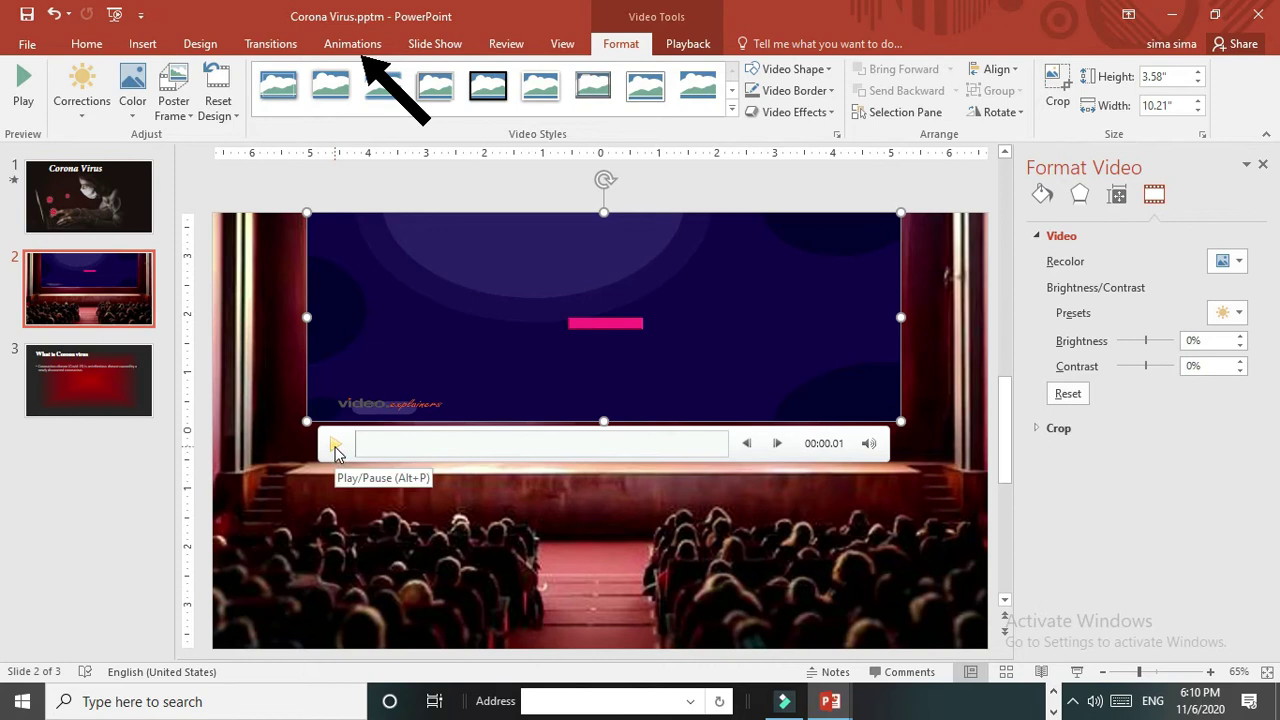
{"action": "left_click", "coordinate": [335, 446]}
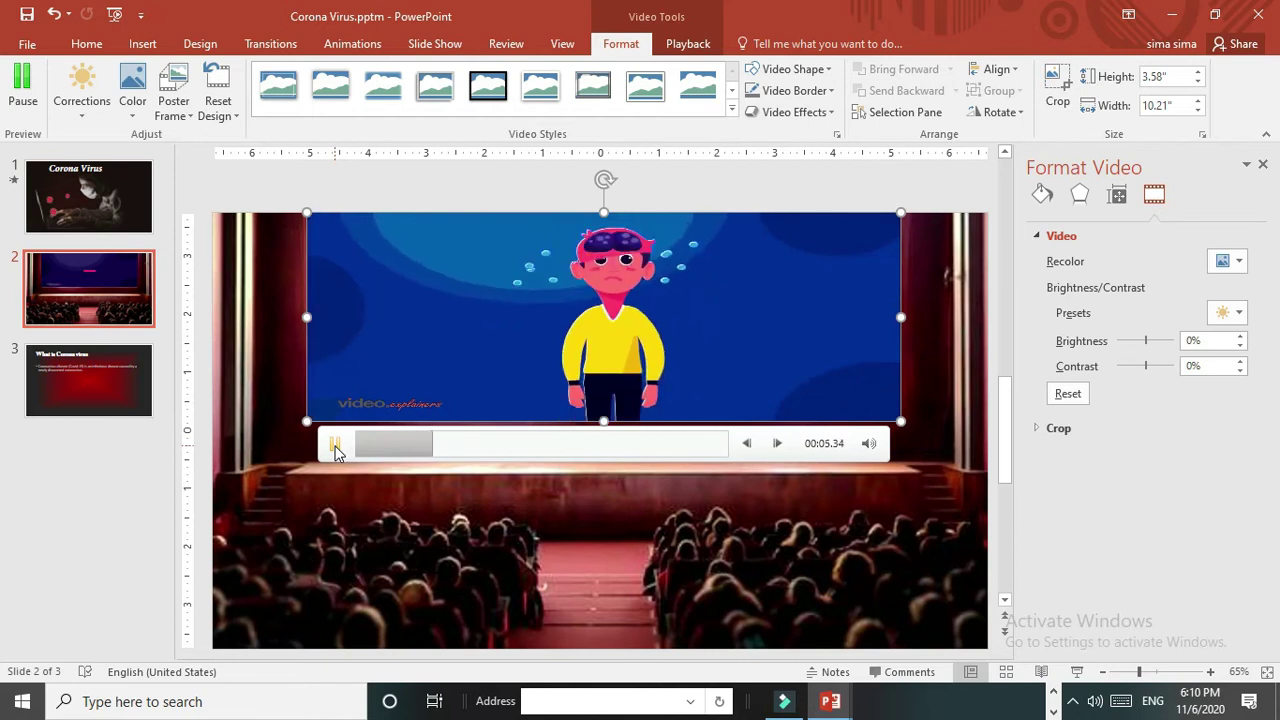
{"action": "left_click", "coordinate": [335, 446]}
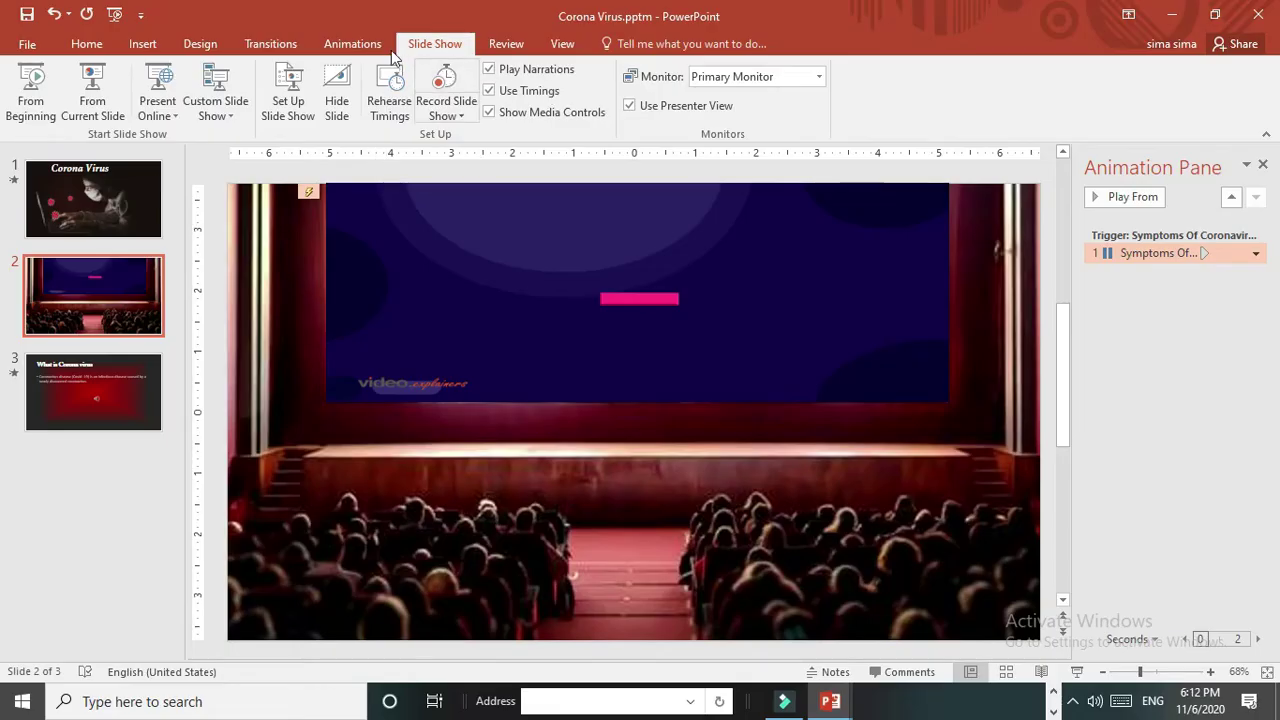
Apply the Play animation to the slide 2 video, then go to slide 3
{"action": "left_click", "coordinate": [371, 45]}
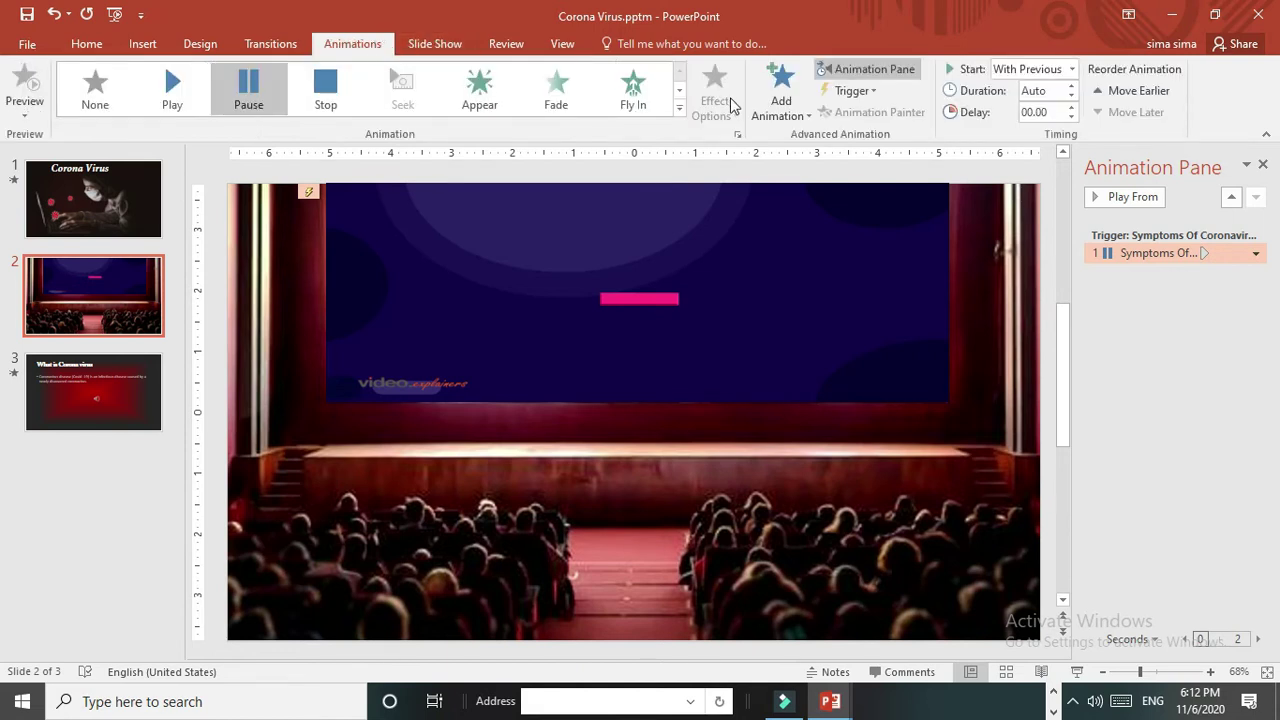
{"action": "left_click", "coordinate": [170, 88]}
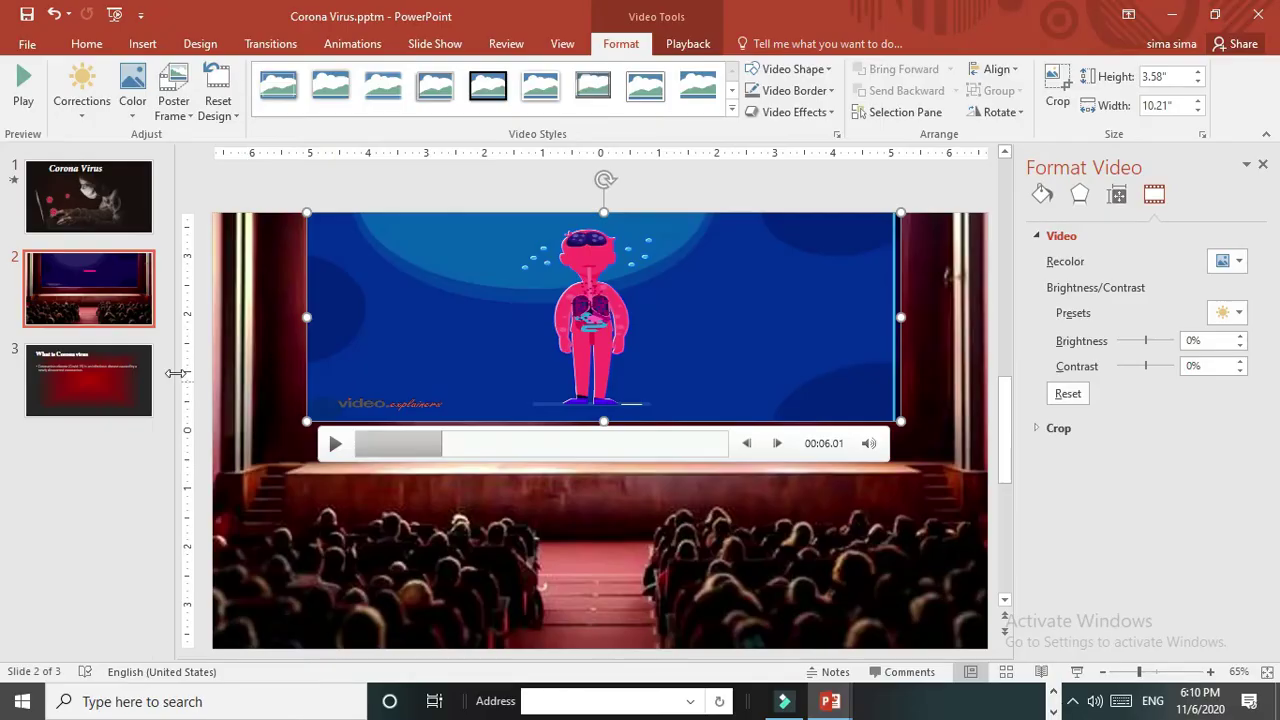
{"action": "left_click", "coordinate": [113, 388]}
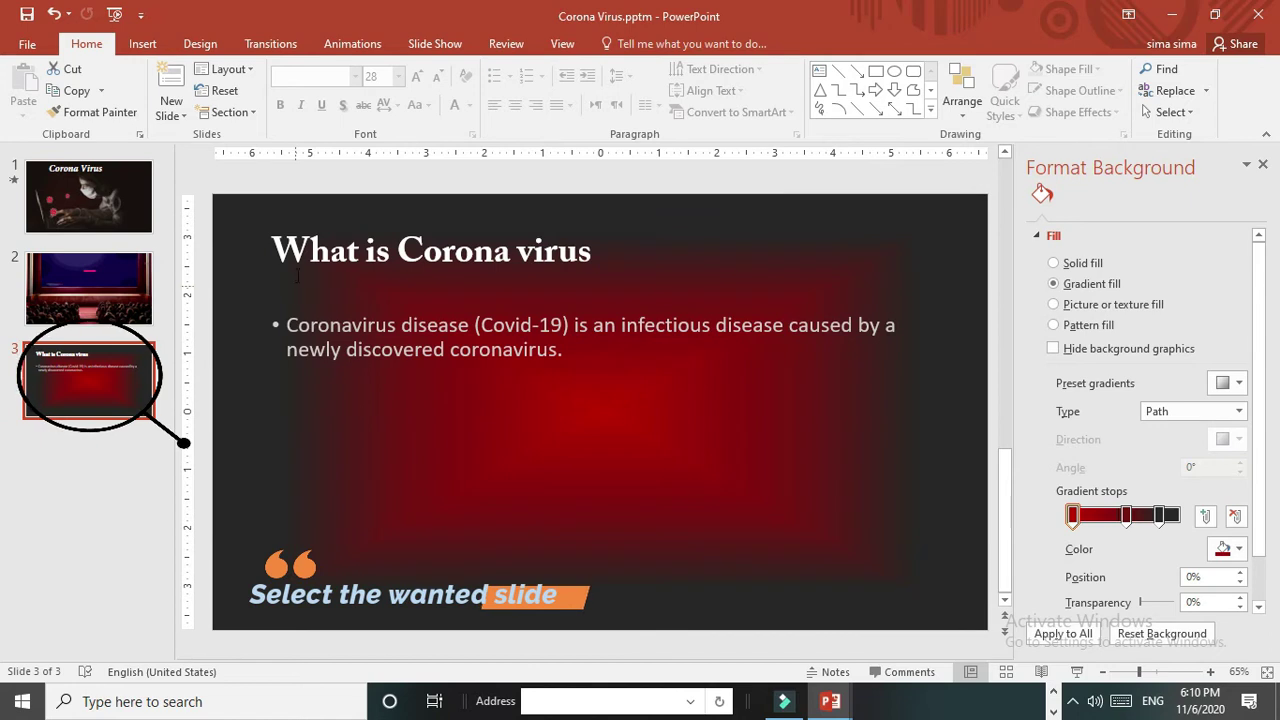
Insert the 'Poisonous' mp3 from the Desktop's 1st Lesson folder onto slide 3
{"action": "left_click", "coordinate": [138, 44]}
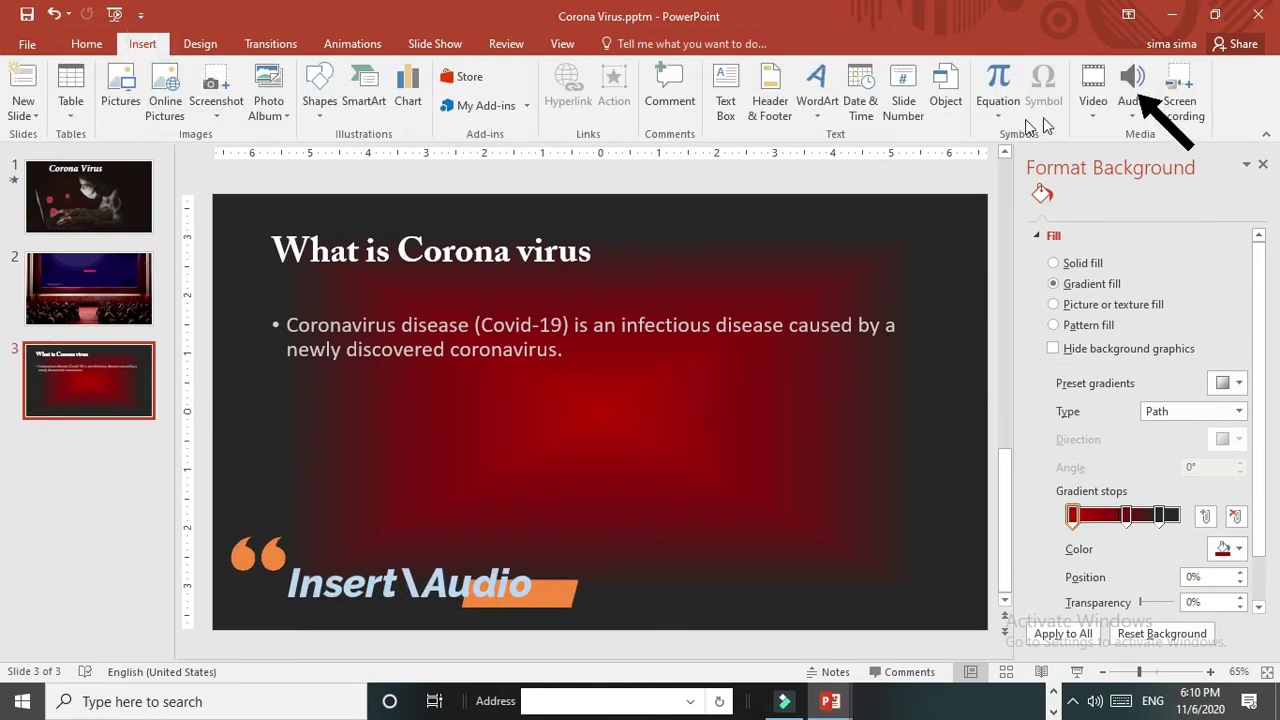
{"action": "left_click", "coordinate": [1133, 105]}
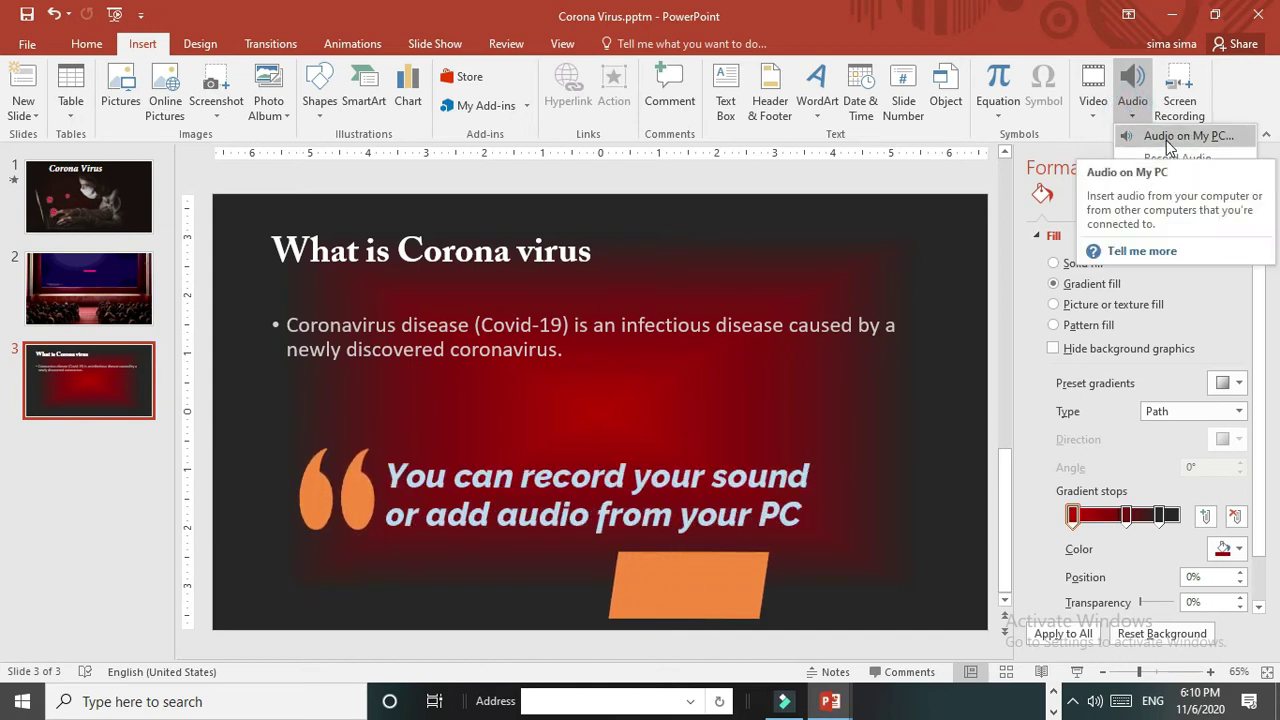
{"action": "left_click", "coordinate": [1185, 137]}
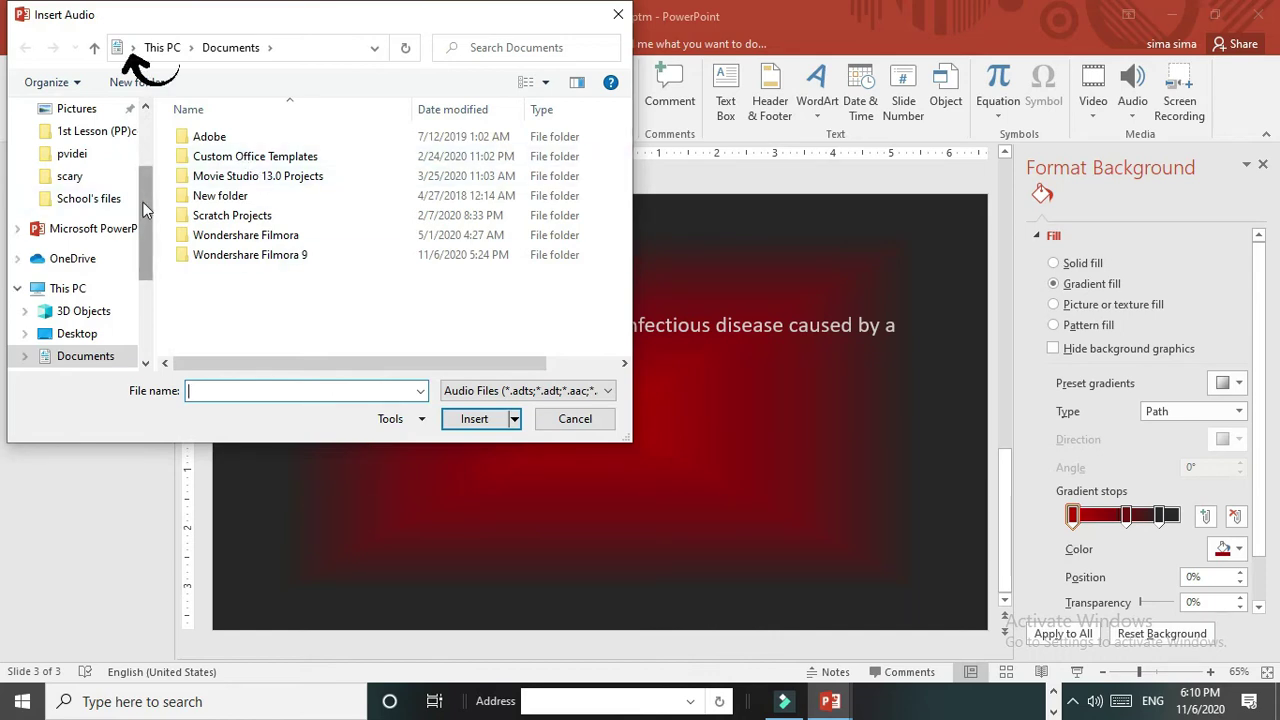
{"action": "scroll", "coordinate": [143, 209], "scroll_direction": "up", "scroll_amount": 3}
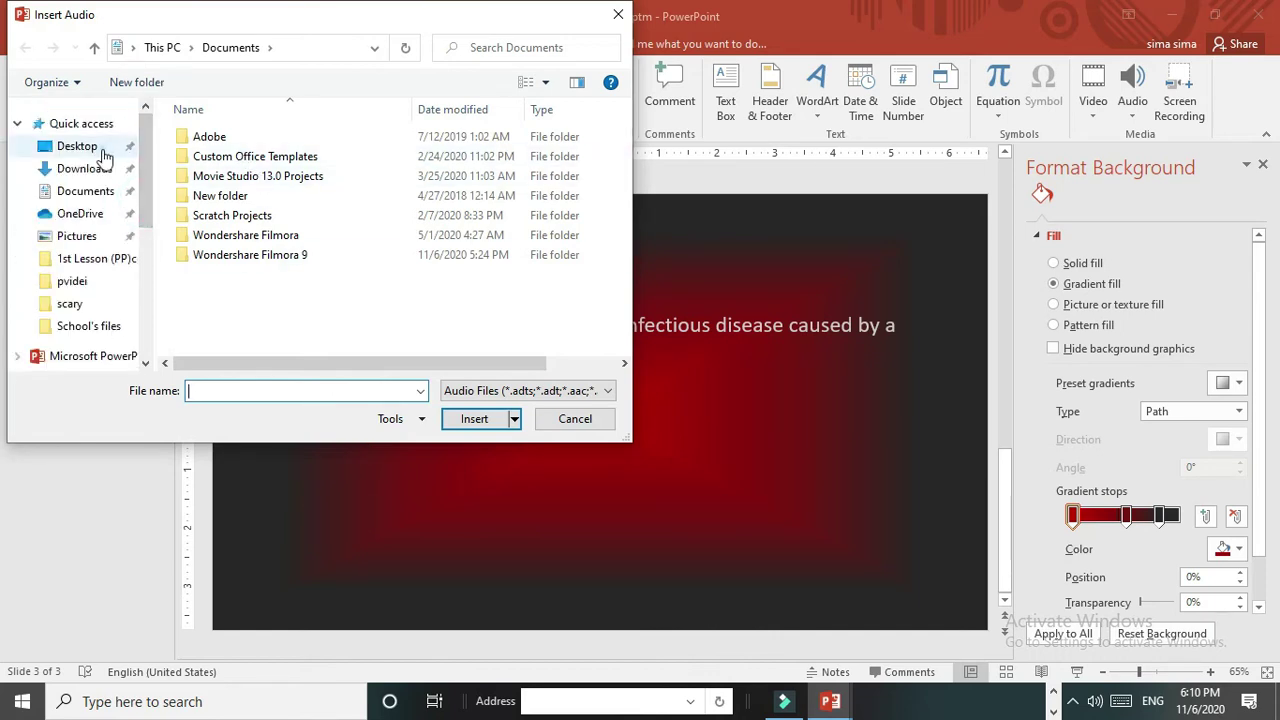
{"action": "left_click", "coordinate": [105, 155]}
{"action": "left_click", "coordinate": [266, 142]}
{"action": "double_click", "coordinate": [266, 142]}
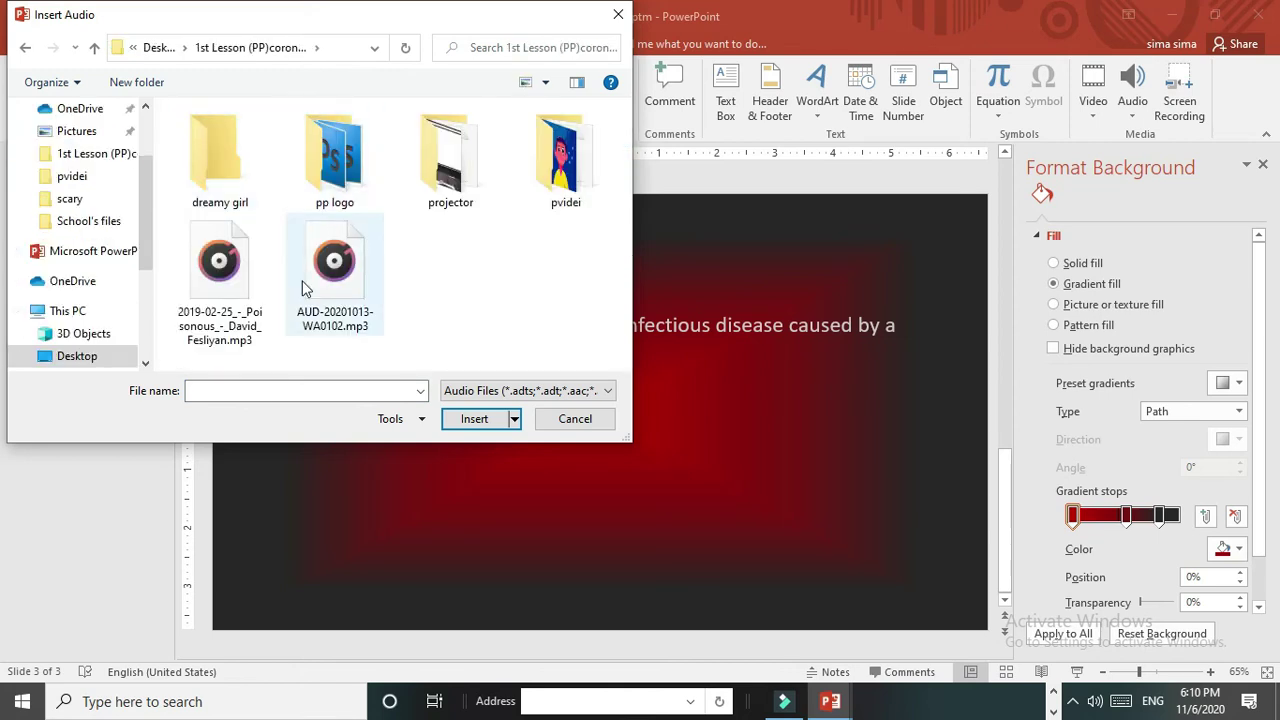
{"action": "double_click", "coordinate": [220, 280]}
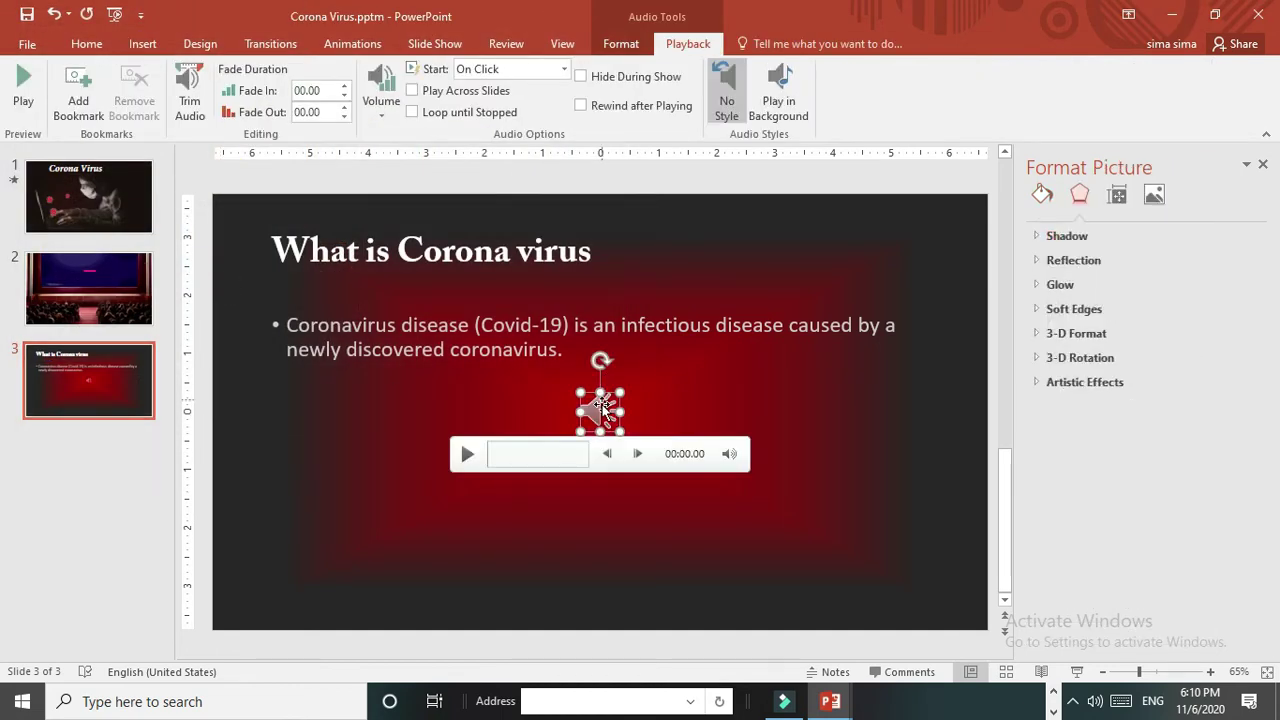
Lower the audio icon, play the clip, skip ahead and pause it at 00:55.31
{"action": "left_click_drag", "start_coordinate": [600, 410], "coordinate": [614, 450]}
{"action": "left_click", "coordinate": [486, 492]}
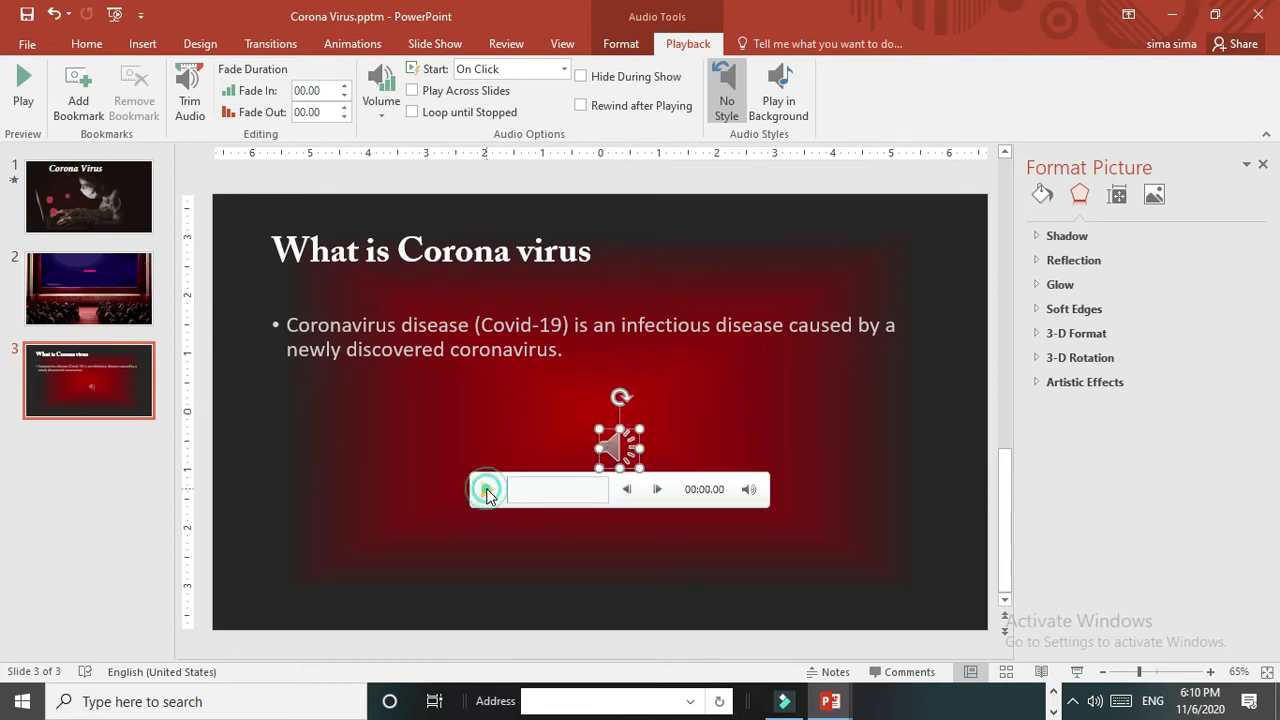
{"action": "left_click_drag", "start_coordinate": [510, 497], "coordinate": [526, 497]}
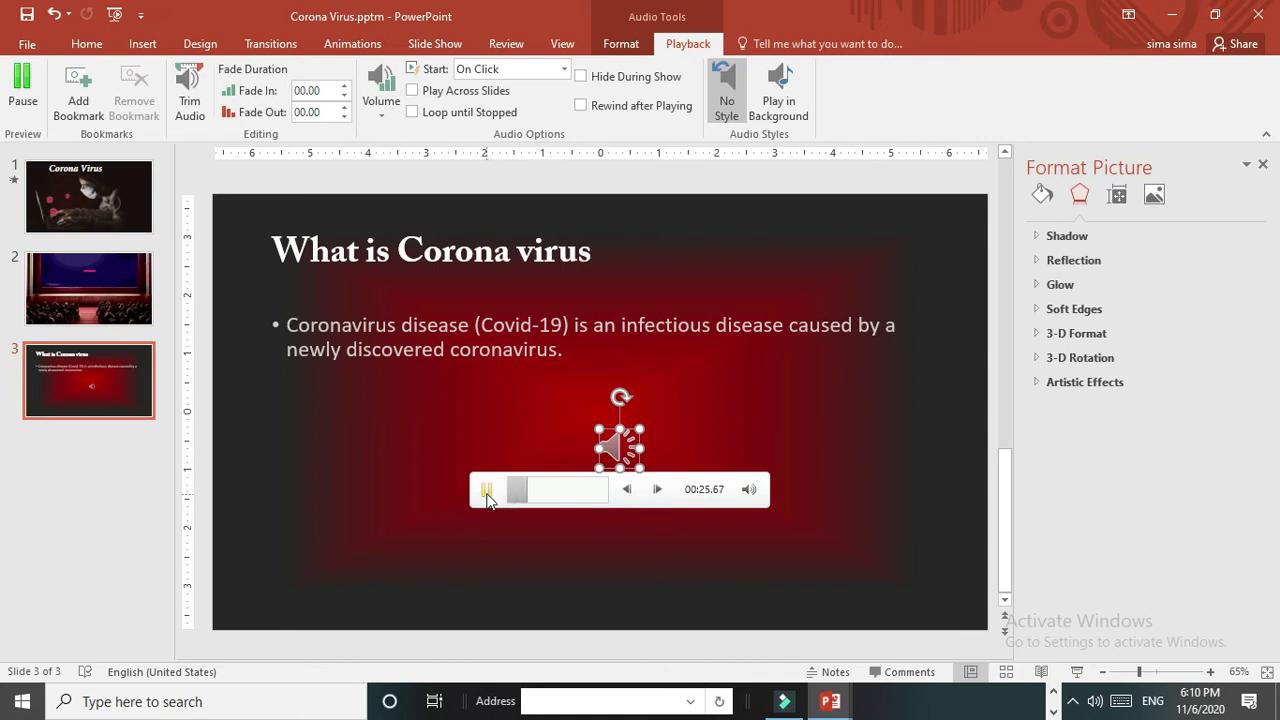
{"action": "left_click", "coordinate": [546, 493]}
{"action": "left_click", "coordinate": [487, 493]}
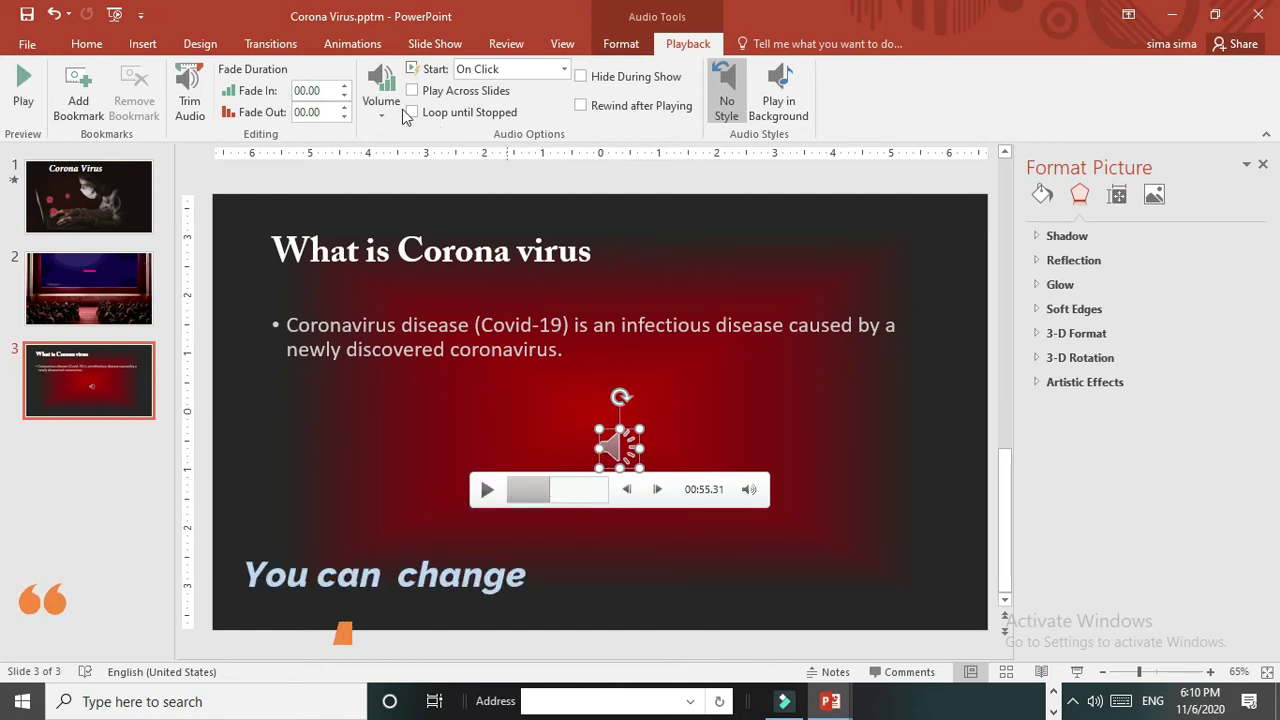
Adjust the audio volume, trying Low and Medium before choosing a final level
{"action": "left_click", "coordinate": [381, 100]}
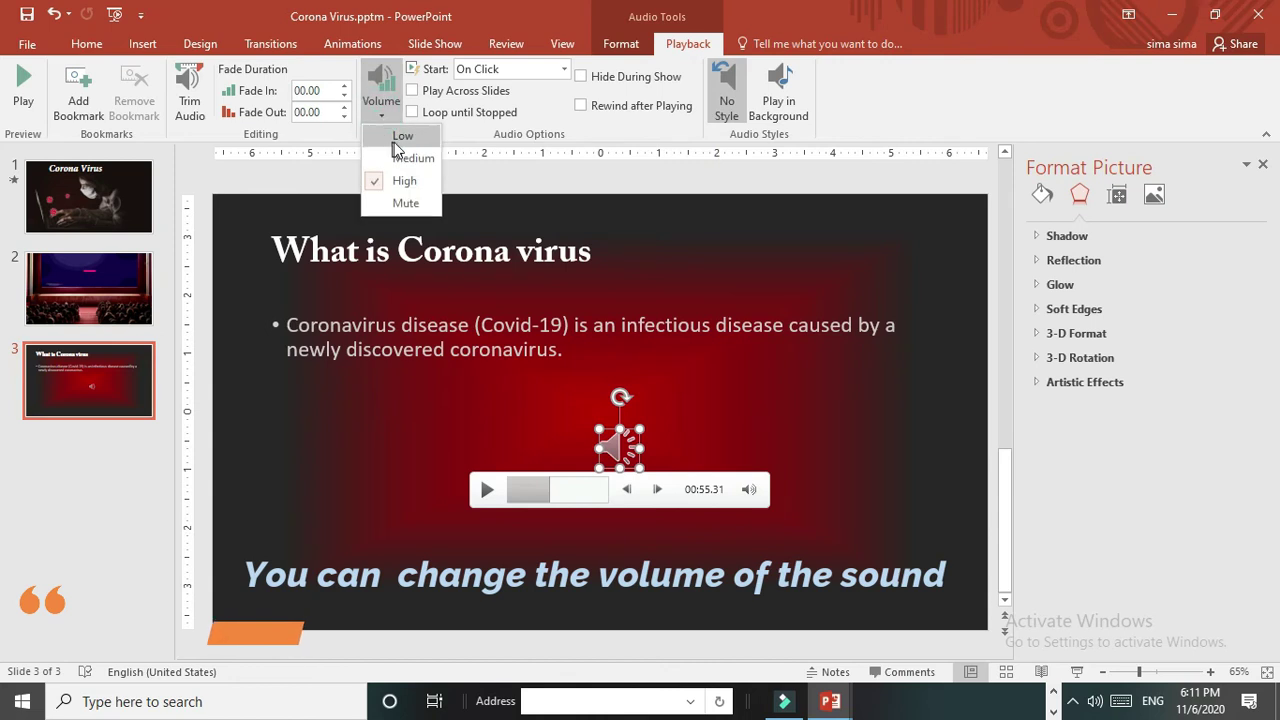
{"action": "left_click", "coordinate": [400, 137]}
{"action": "left_click", "coordinate": [380, 100]}
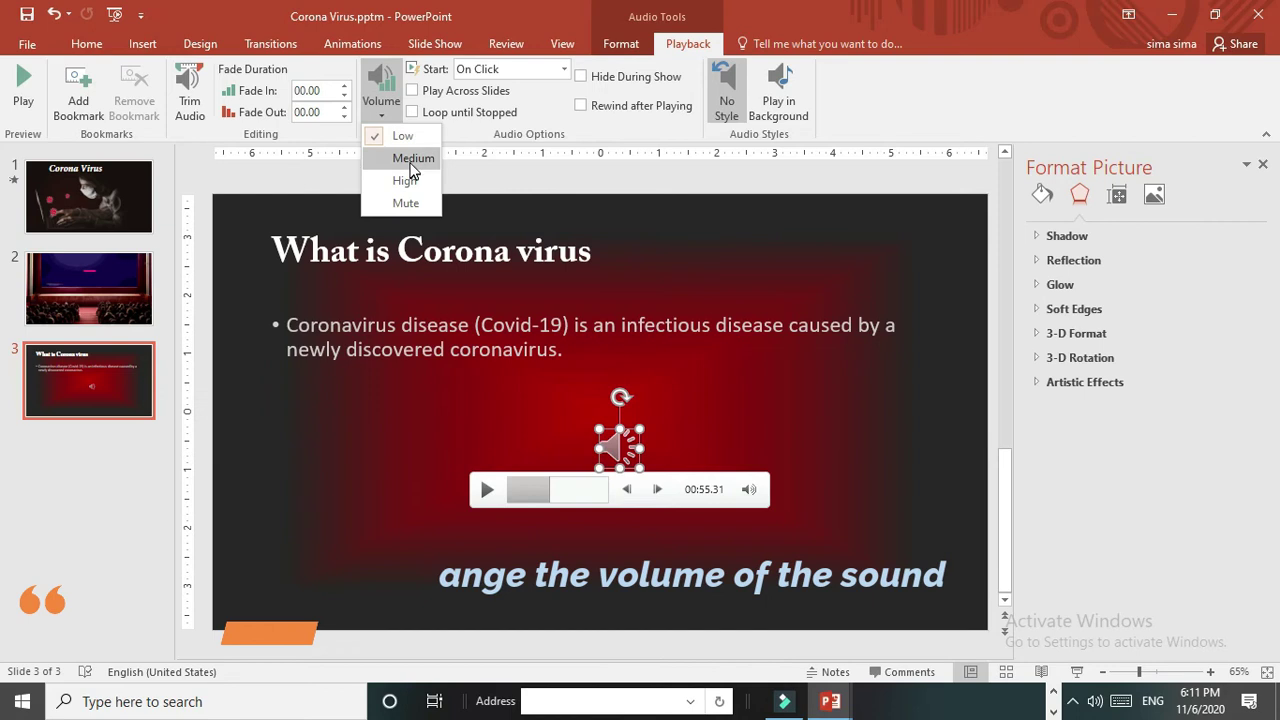
{"action": "left_click", "coordinate": [413, 158]}
{"action": "left_click", "coordinate": [382, 118]}
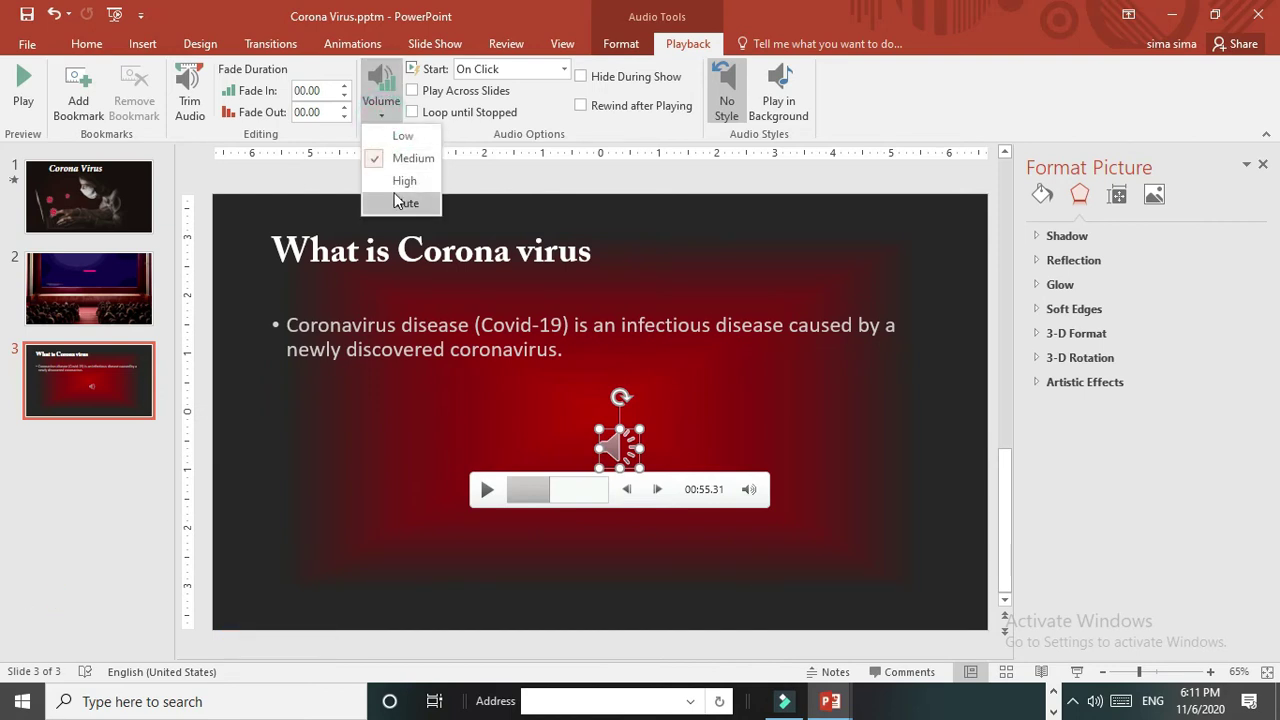
{"action": "left_click", "coordinate": [398, 183]}
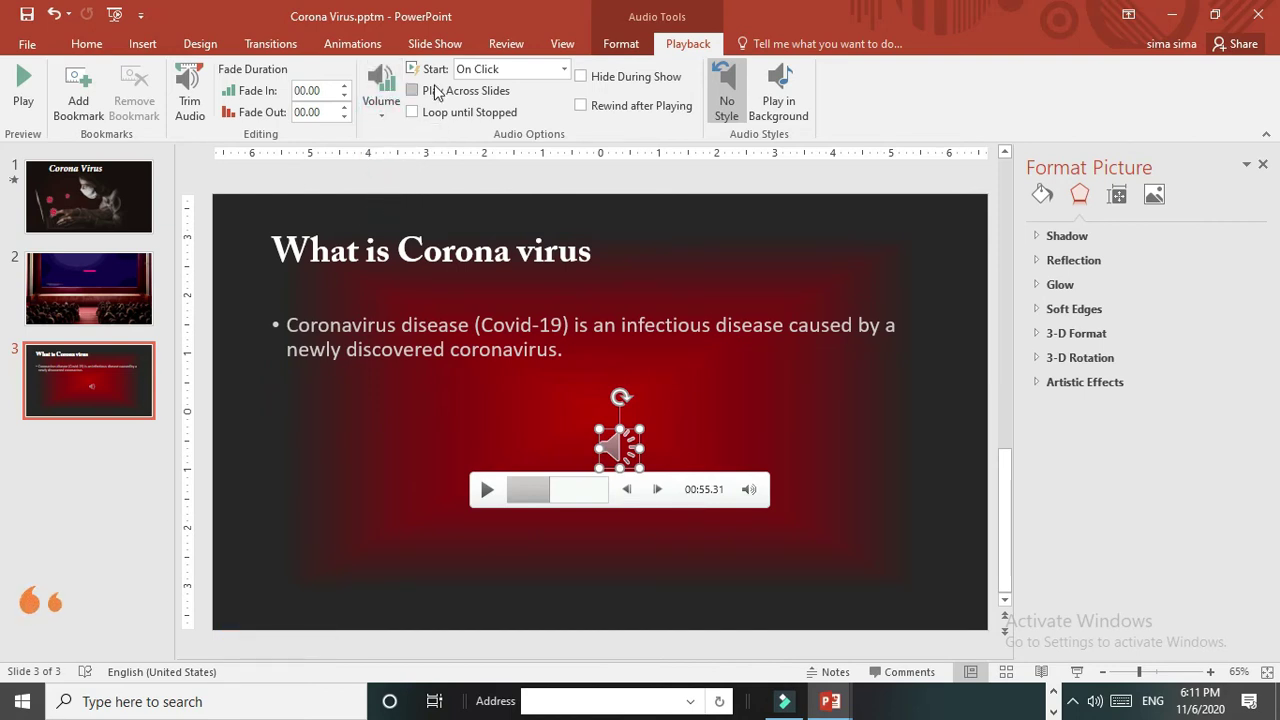
Make the audio start Automatically, play across slides, loop, hide during show and rewind
{"action": "left_click", "coordinate": [565, 69]}
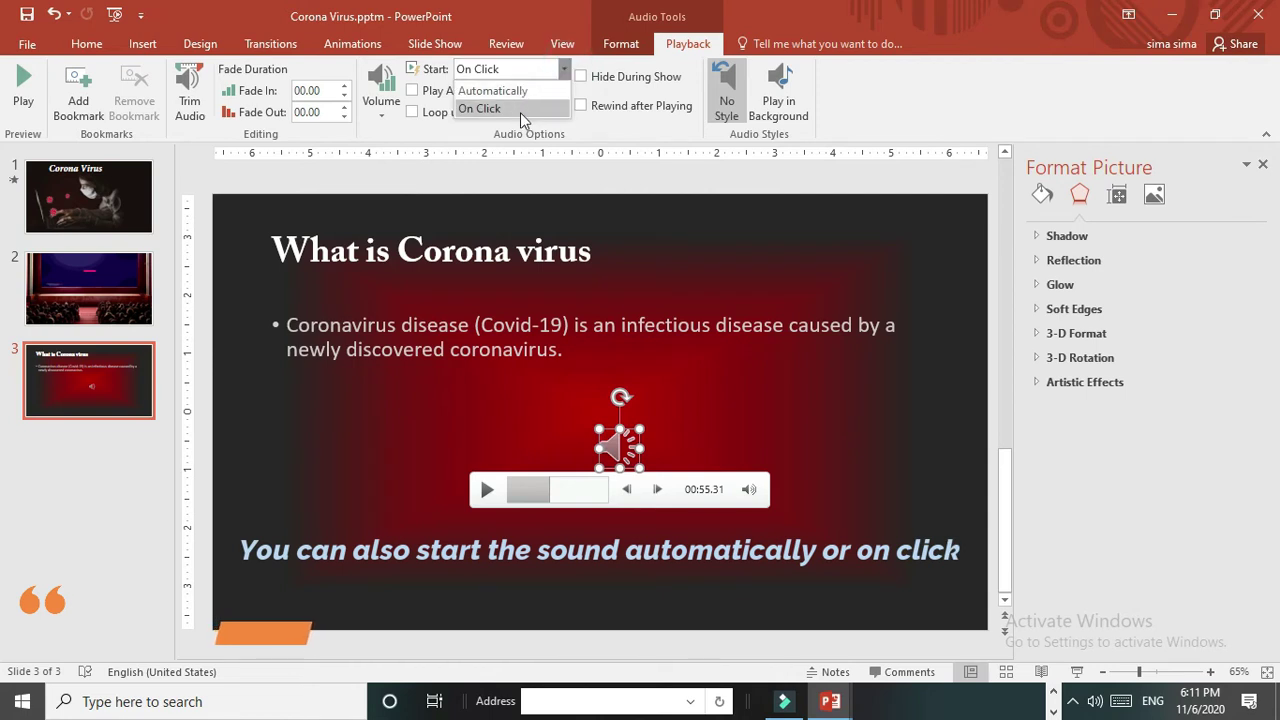
{"action": "left_click", "coordinate": [506, 91]}
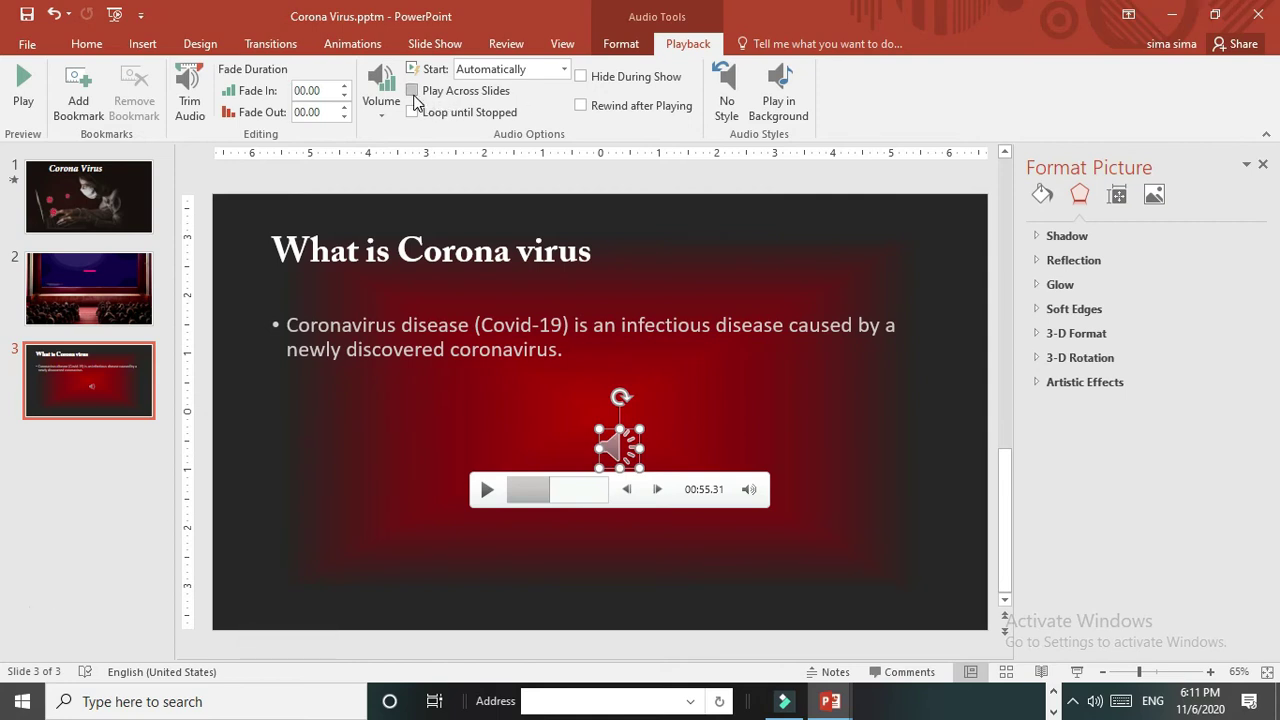
{"action": "left_click", "coordinate": [413, 91]}
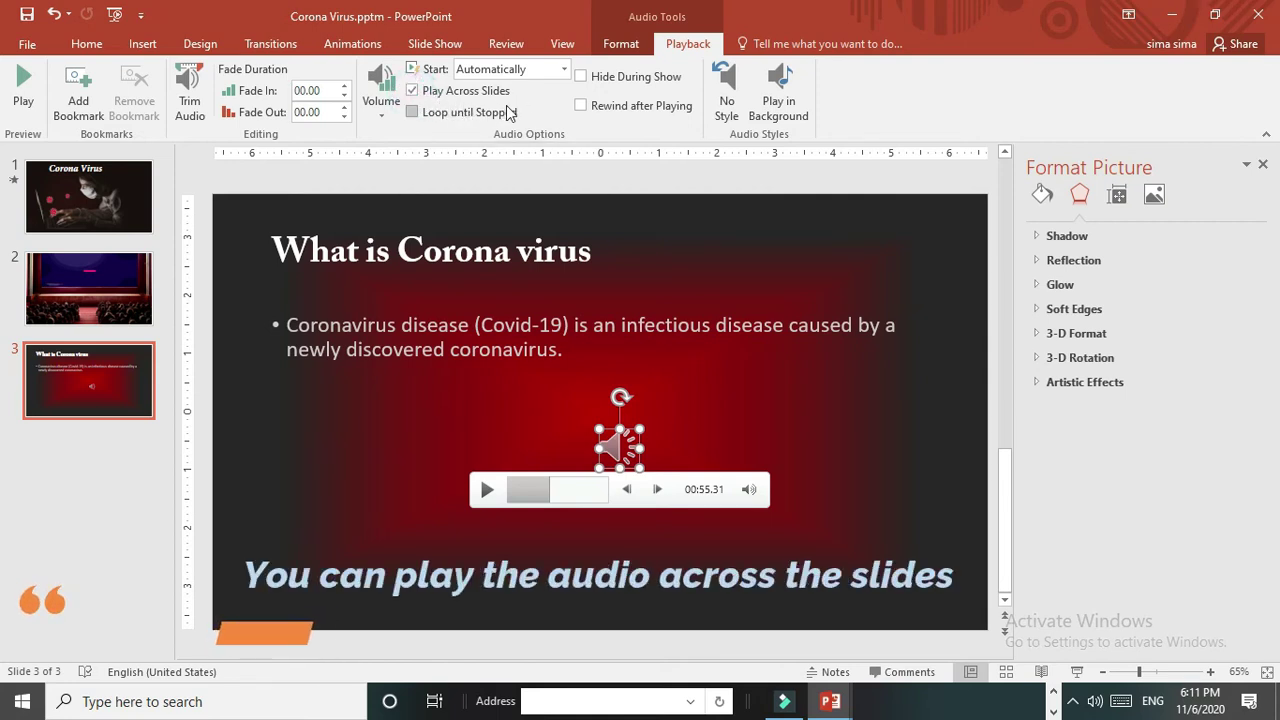
{"action": "left_click", "coordinate": [414, 113]}
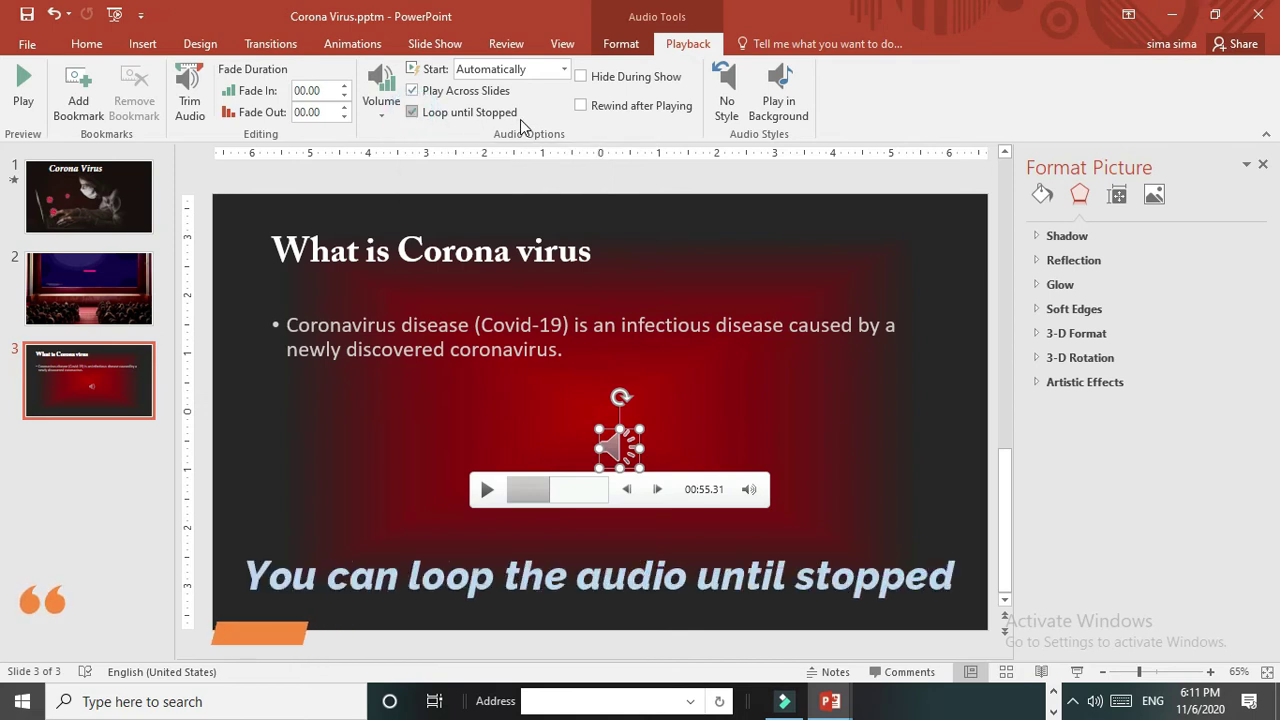
{"action": "left_click", "coordinate": [582, 78]}
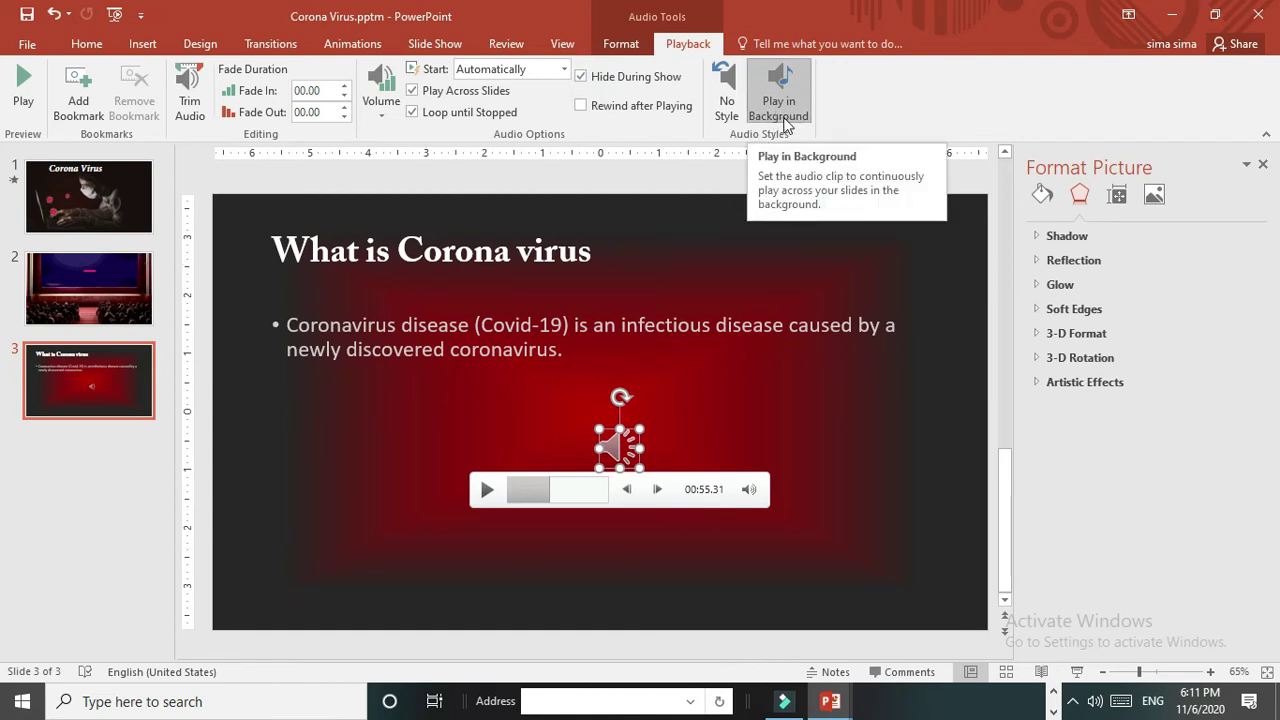
{"action": "left_click", "coordinate": [586, 115]}
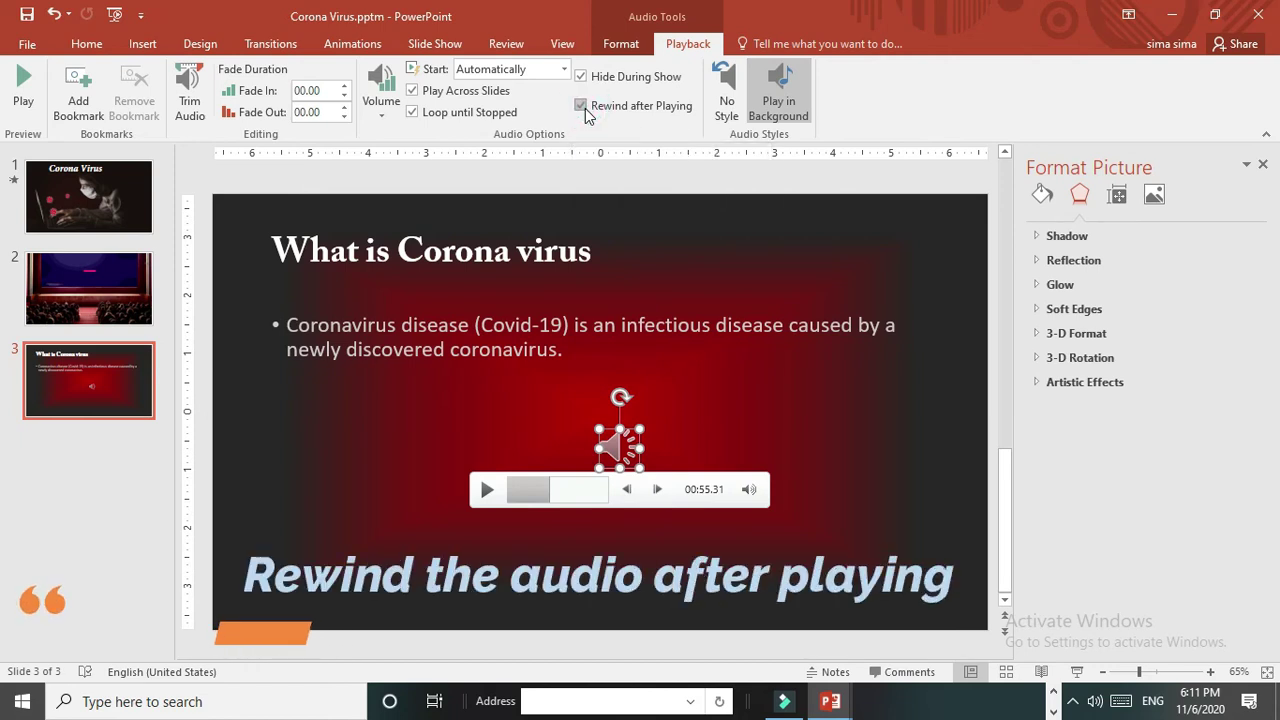
Trim the audio to play from 00:21.281 to 01:23.239, preview it, and confirm
{"action": "left_click", "coordinate": [189, 95]}
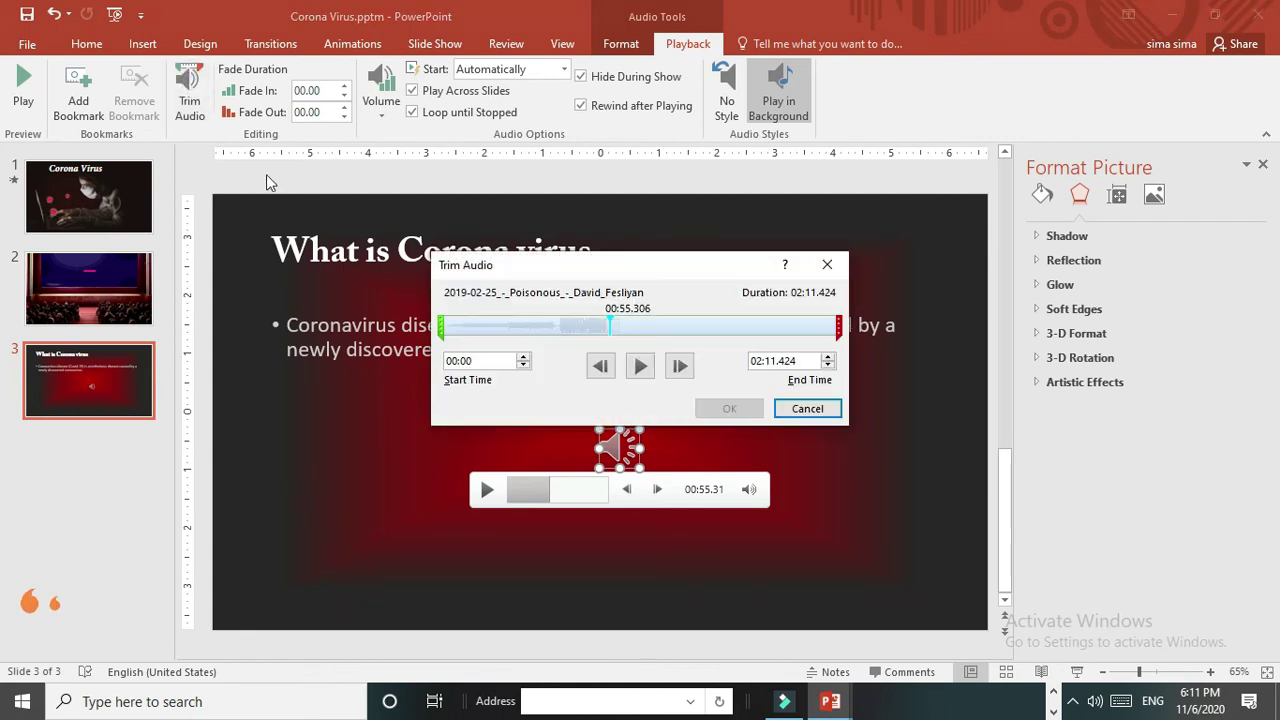
{"action": "left_click", "coordinate": [443, 326]}
{"action": "left_click_drag", "start_coordinate": [488, 324], "coordinate": [507, 323]}
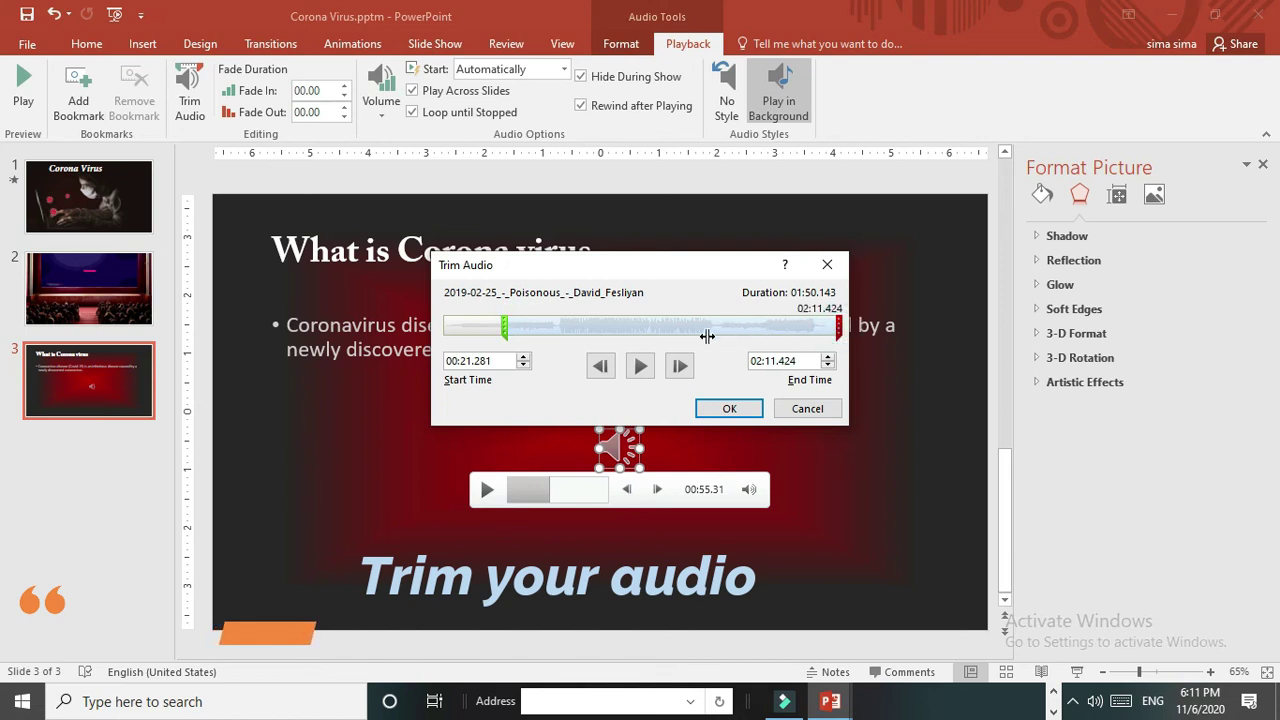
{"action": "left_click_drag", "start_coordinate": [840, 326], "coordinate": [696, 334]}
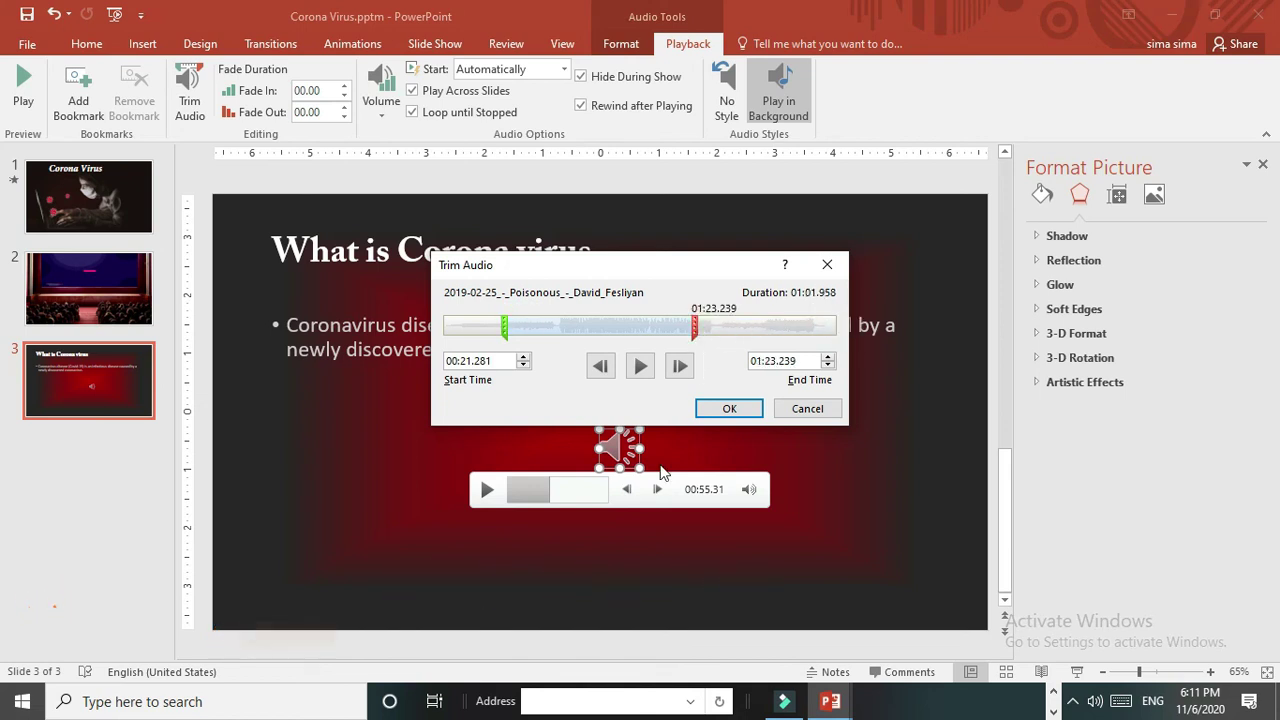
{"action": "left_click", "coordinate": [641, 367]}
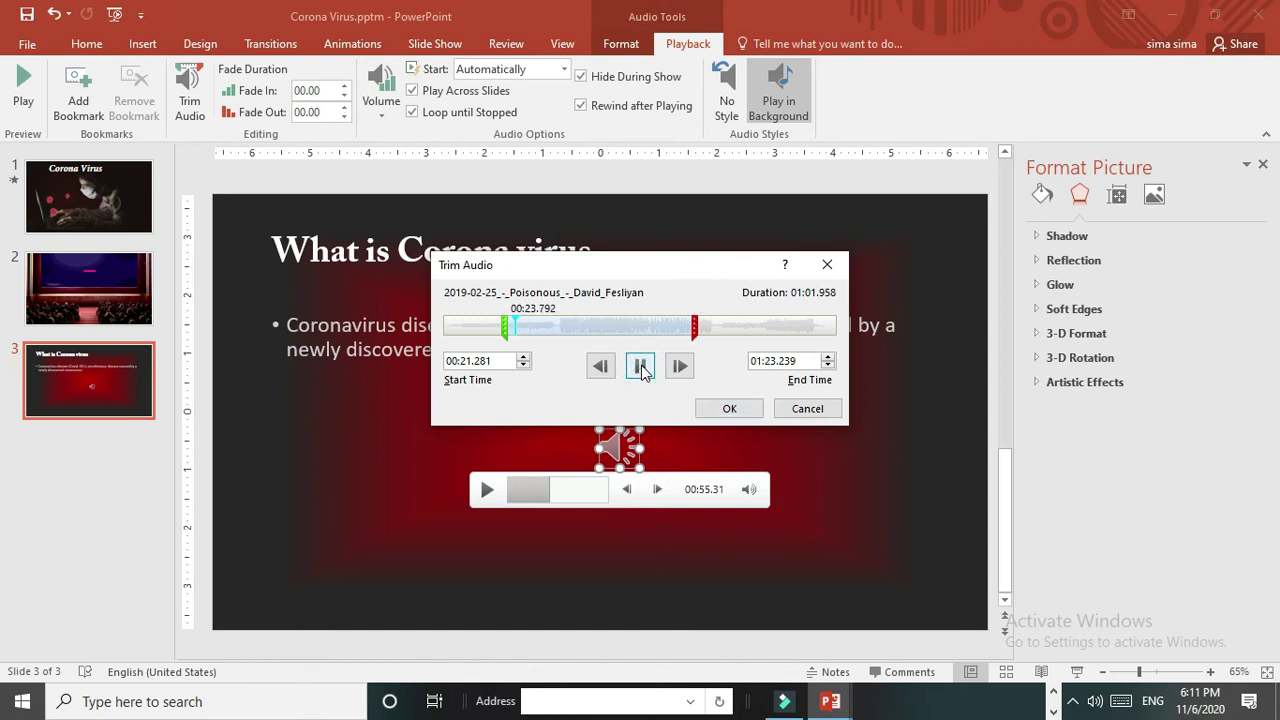
{"action": "left_click", "coordinate": [641, 367]}
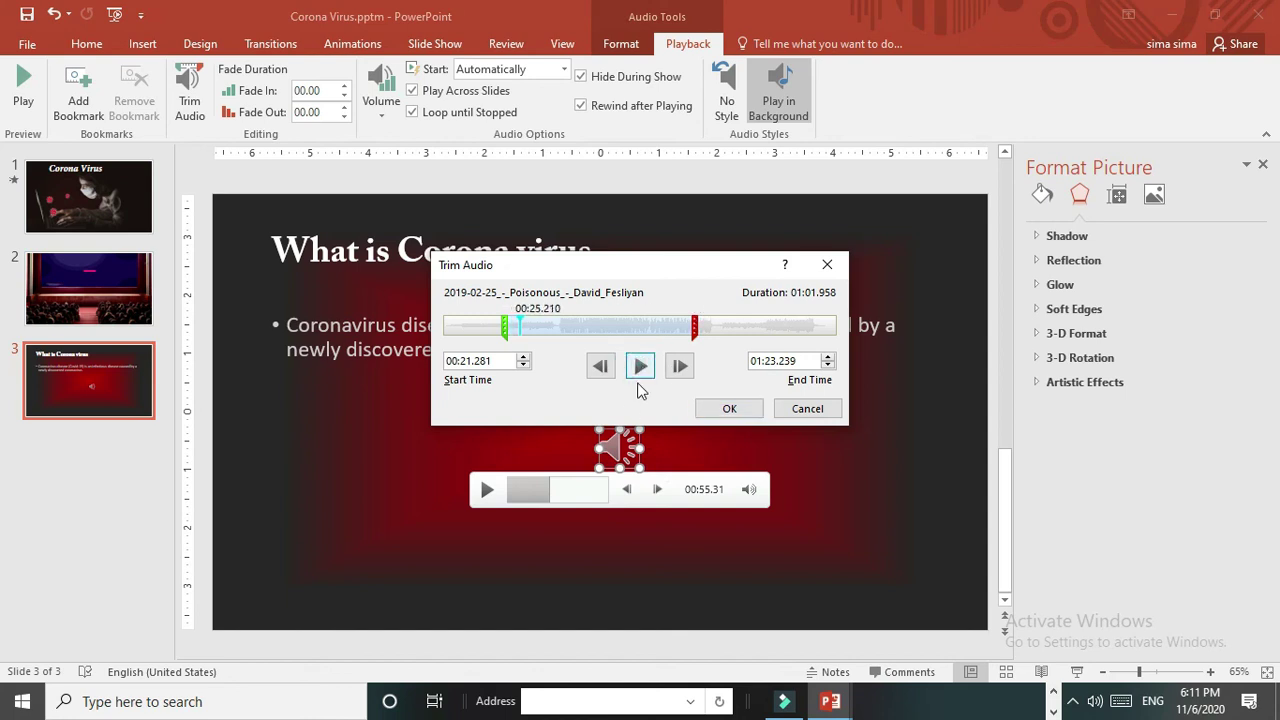
{"action": "left_click", "coordinate": [748, 410]}
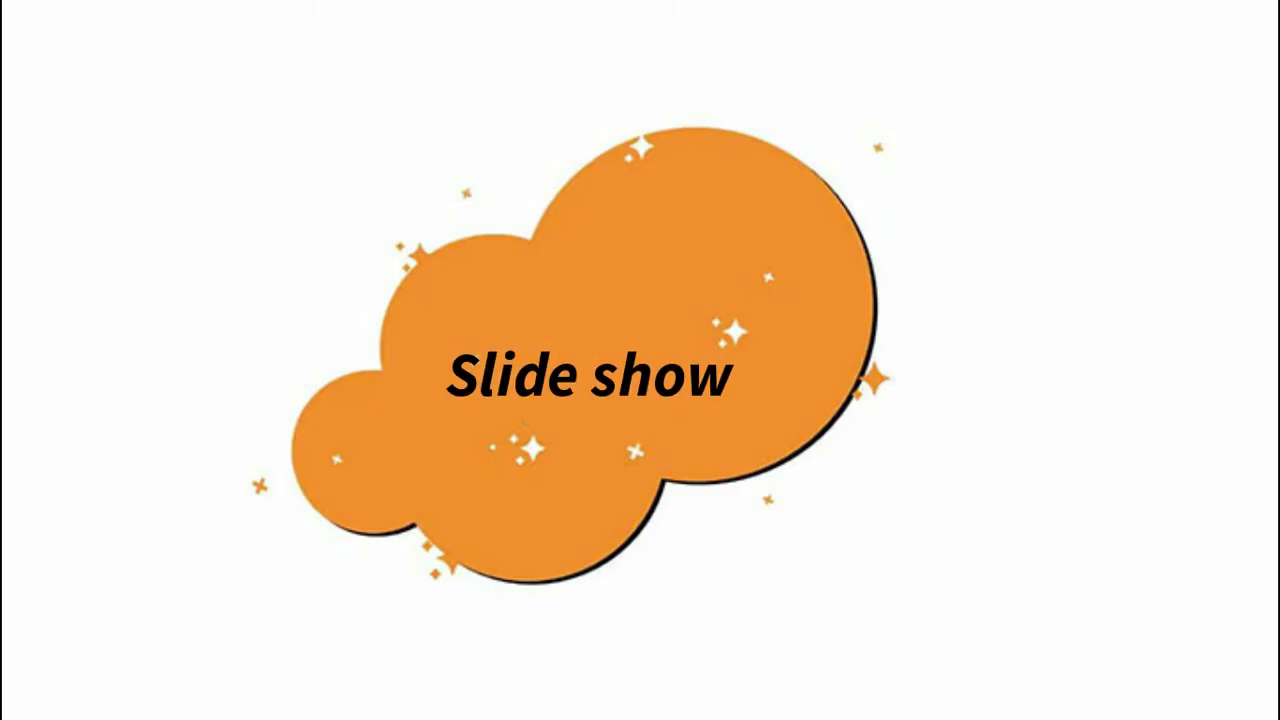
Confirm the trim and start the slide show from slide 3
{"action": "left_click", "coordinate": [752, 412]}
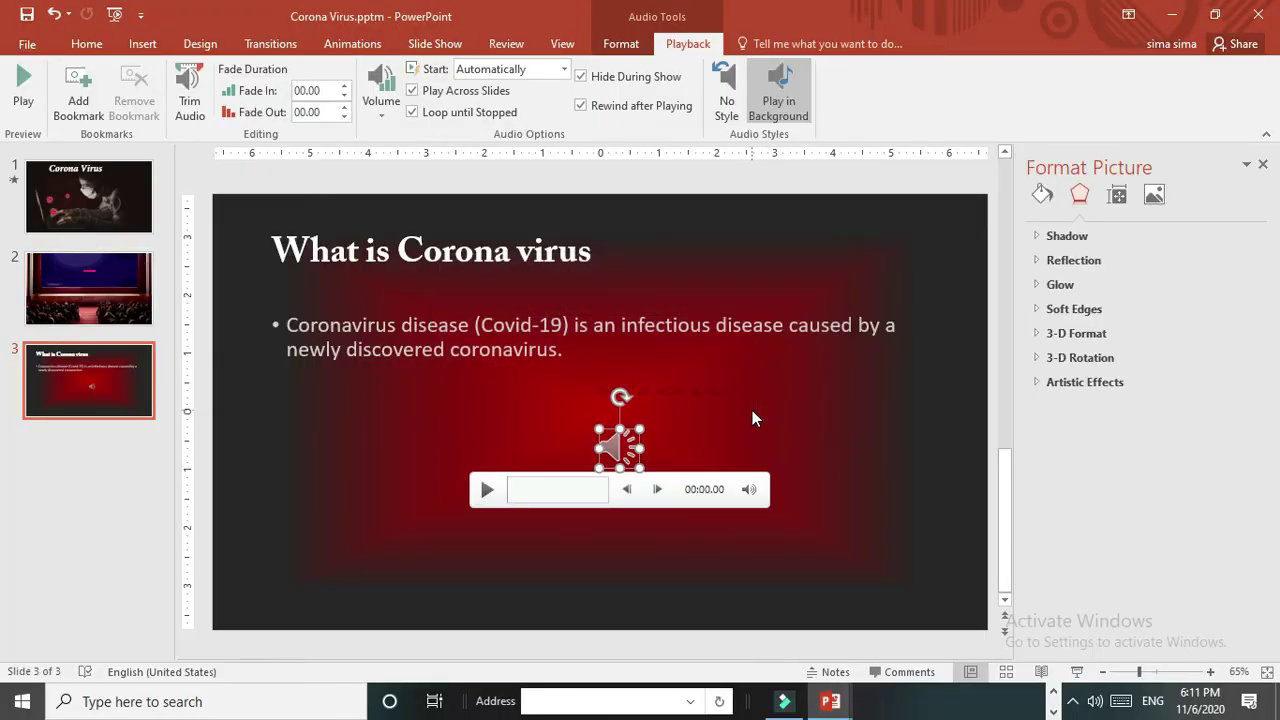
{"action": "left_click", "coordinate": [421, 47]}
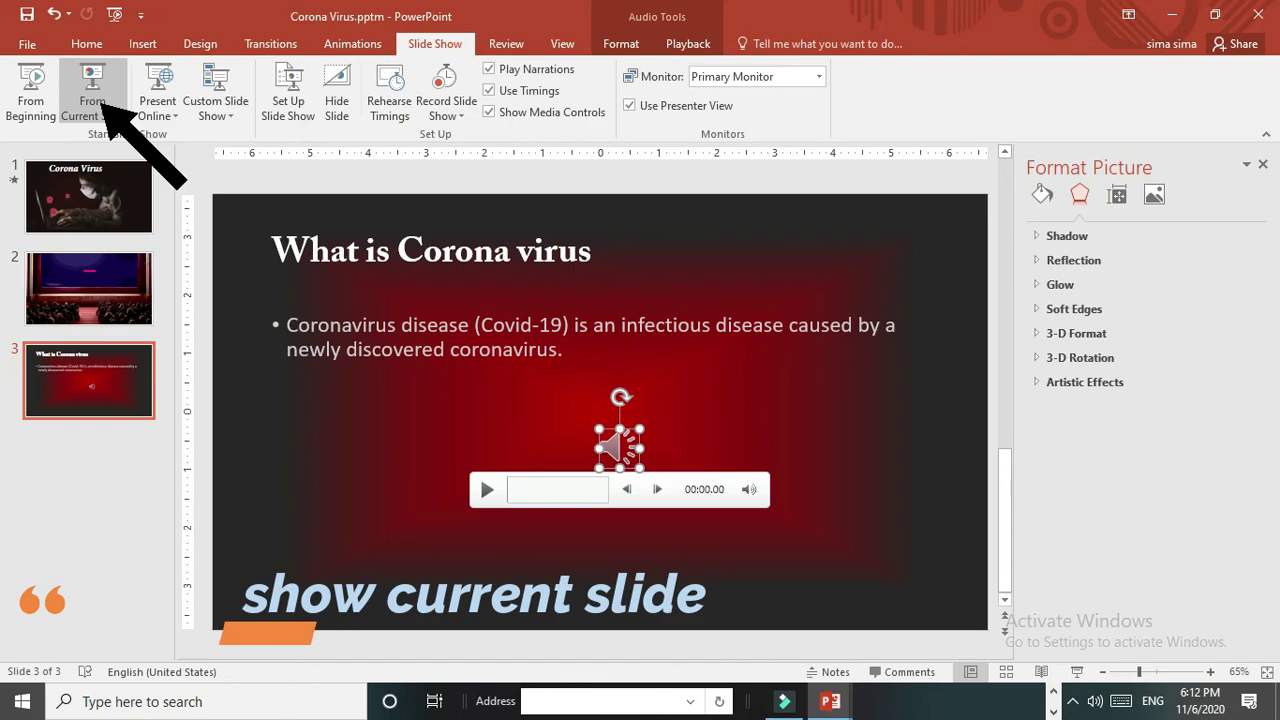
{"action": "left_click", "coordinate": [92, 90]}
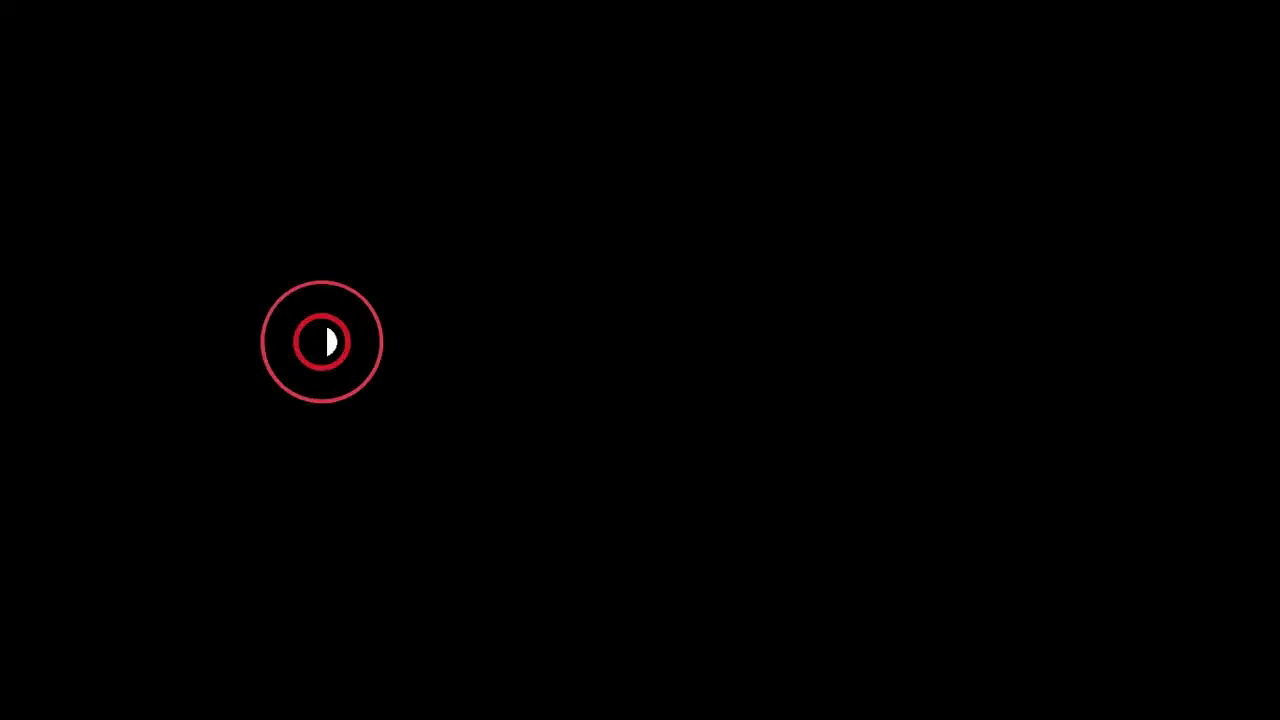